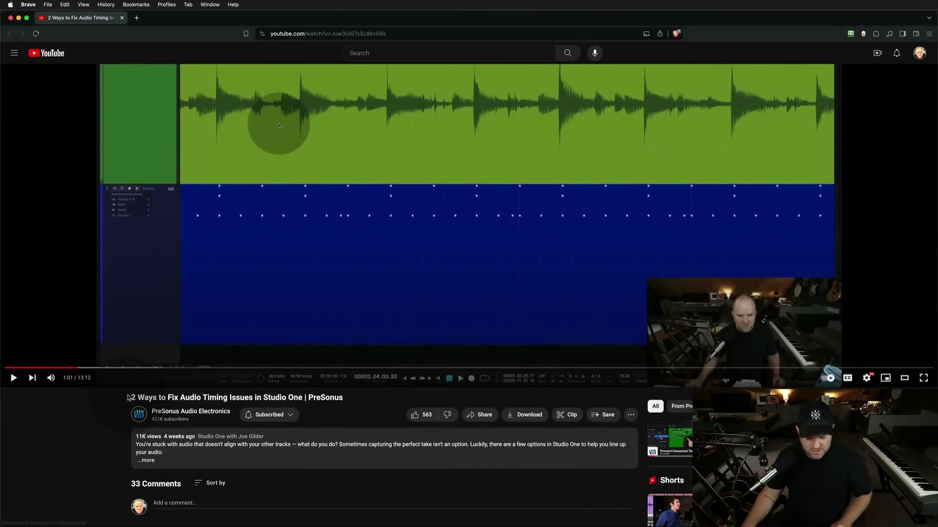
- Enlarge the page of the audio timing video in the browser to make its text easy to read
{"action": "key", "text": "super+equal"}
{"action": "key", "text": "super+equal"}
{"action": "key", "text": "super+equal"}
{"action": "key", "text": "super+equal"}
{"action": "key", "text": "super+equal"}
{"action": "key", "text": "super+equal"}
{"action": "key", "text": "super+equal"}
{"action": "key", "text": "super+equal"}
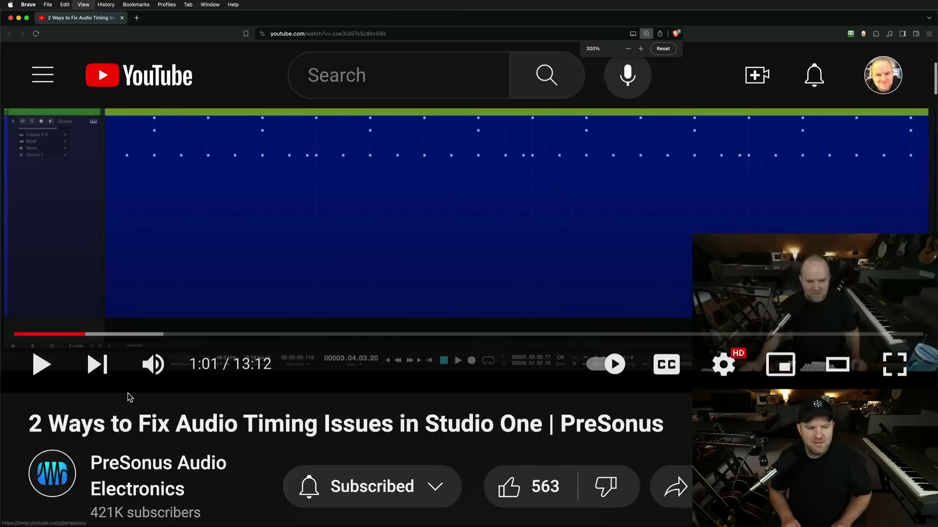
{"action": "key", "text": "super+minus"}
{"action": "key", "text": "super+minus"}
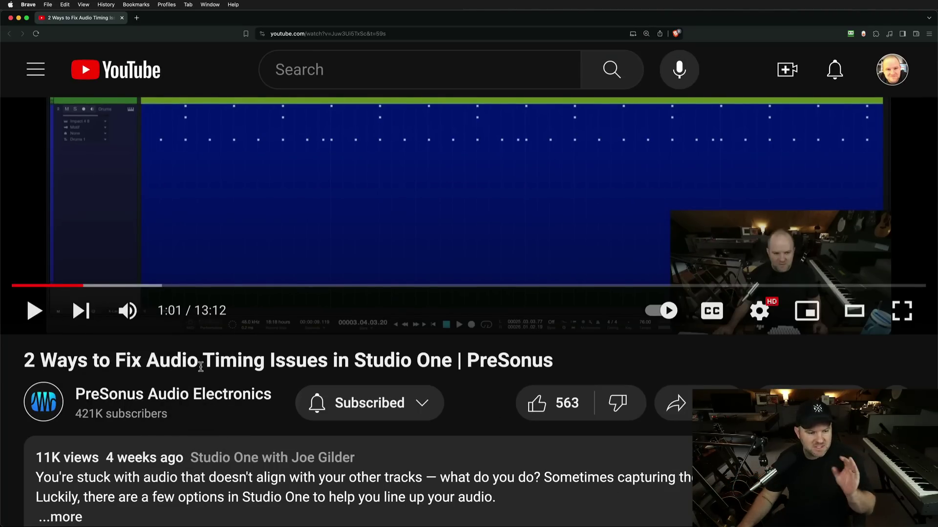
- Find the viewer comment about lining up clips to zero crossing points instead of crossfades and highlight its text
{"action": "scroll", "coordinate": [262, 346], "scroll_direction": "down", "scroll_amount": 20}
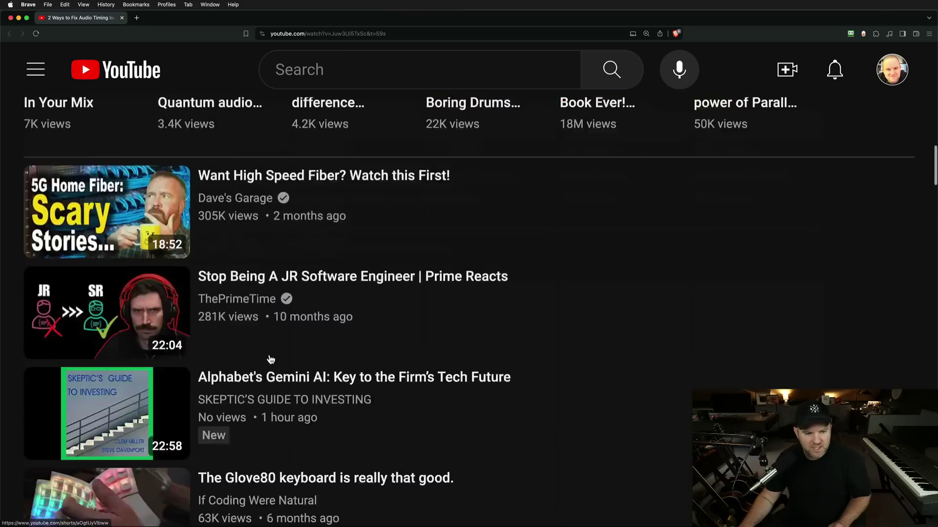
{"action": "scroll", "coordinate": [272, 360], "scroll_direction": "down", "scroll_amount": 20}
{"action": "scroll", "coordinate": [272, 359], "scroll_direction": "up", "scroll_amount": 18}
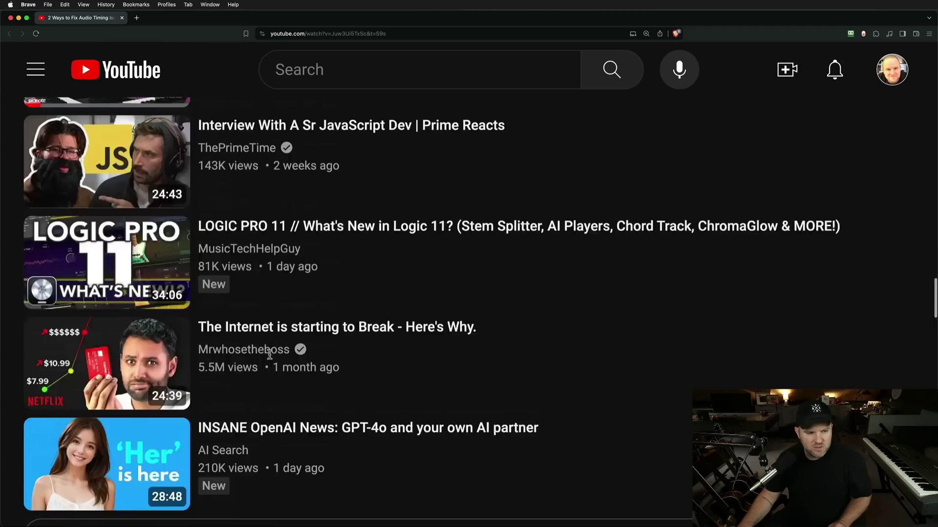
{"action": "scroll", "coordinate": [271, 359], "scroll_direction": "up", "scroll_amount": 5}
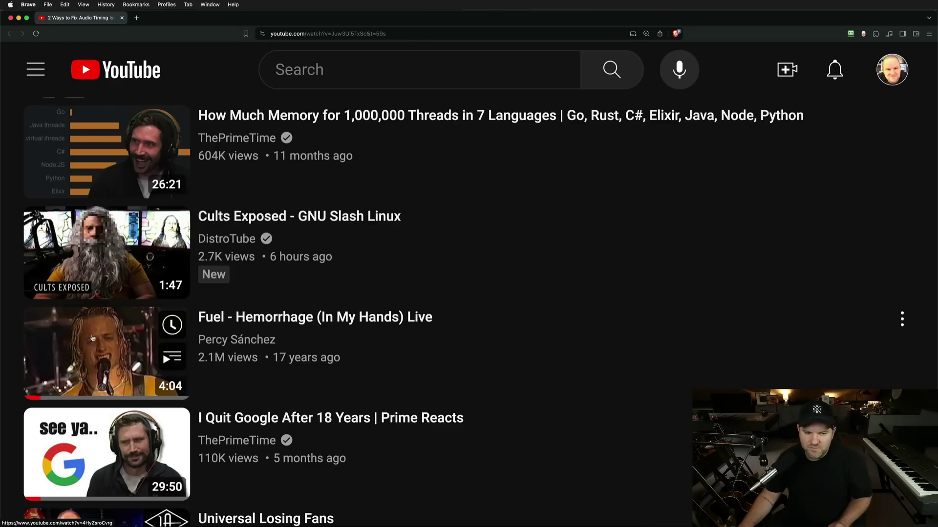
{"action": "scroll", "coordinate": [503, 330], "scroll_direction": "down", "scroll_amount": 10}
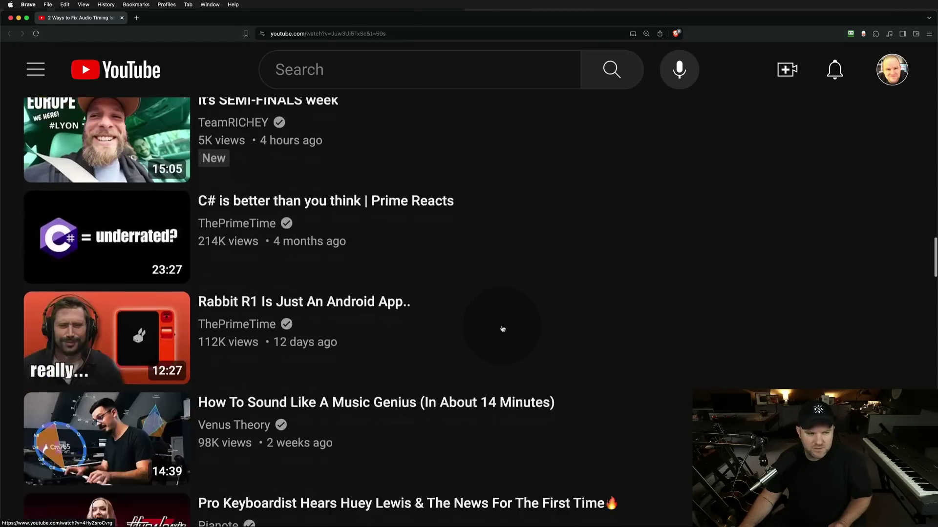
{"action": "scroll", "coordinate": [503, 330], "scroll_direction": "down", "scroll_amount": 10}
{"action": "scroll", "coordinate": [503, 330], "scroll_direction": "up", "scroll_amount": 5}
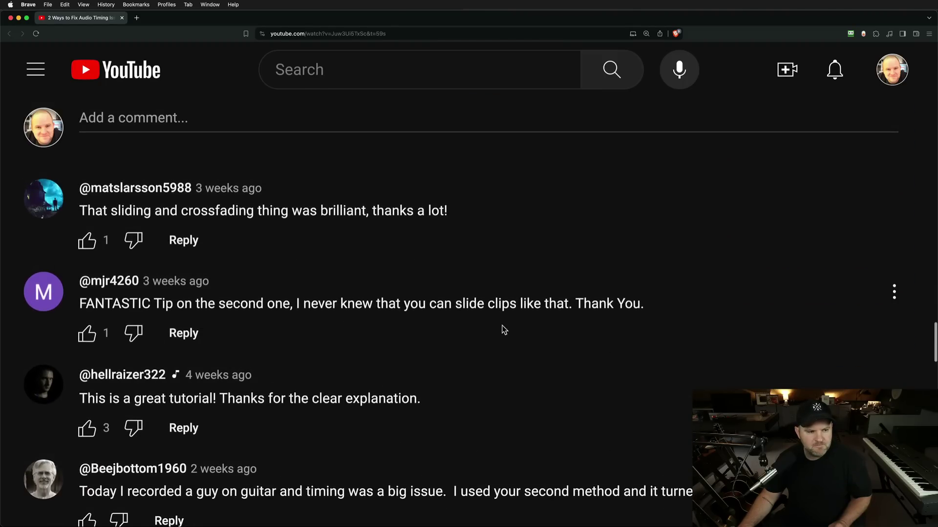
{"action": "scroll", "coordinate": [503, 328], "scroll_direction": "down", "scroll_amount": 6}
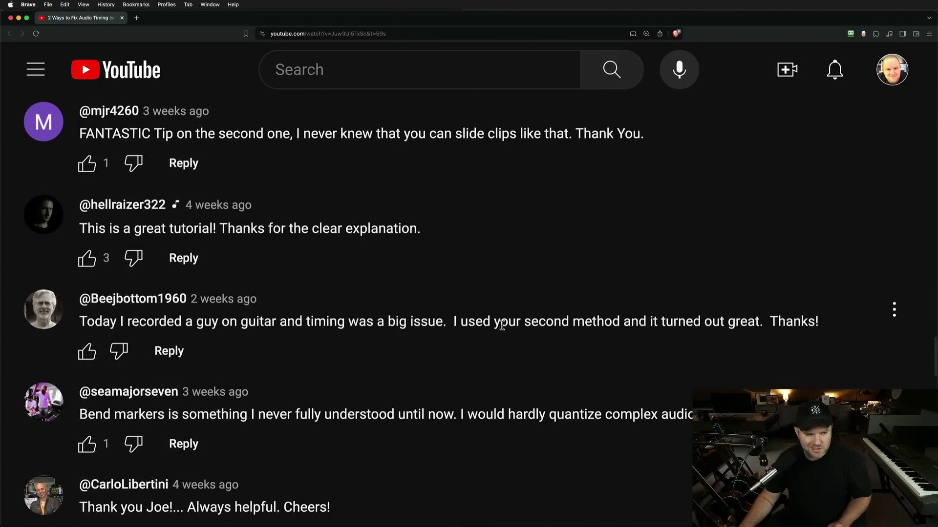
{"action": "scroll", "coordinate": [502, 325], "scroll_direction": "down", "scroll_amount": 10}
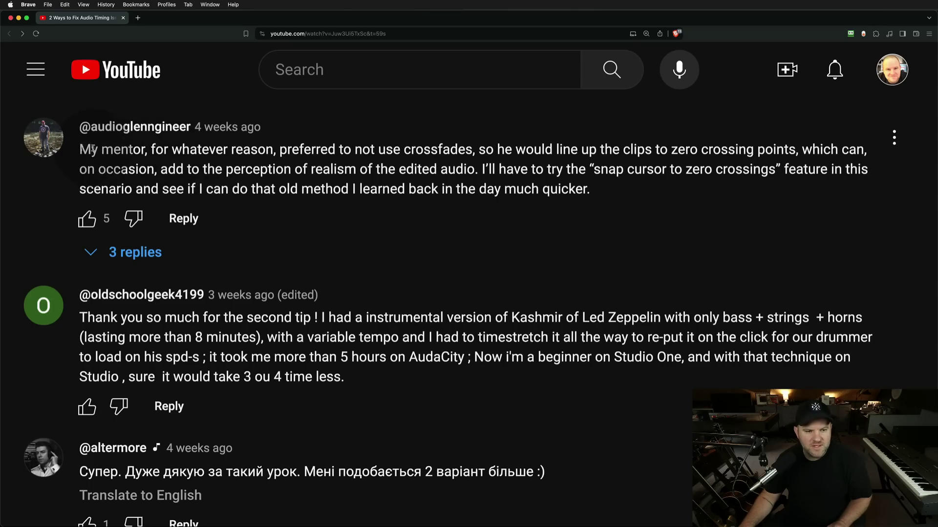
{"action": "left_click_drag", "start_coordinate": [84, 147], "coordinate": [600, 192]}
{"action": "left_click", "coordinate": [600, 192]}
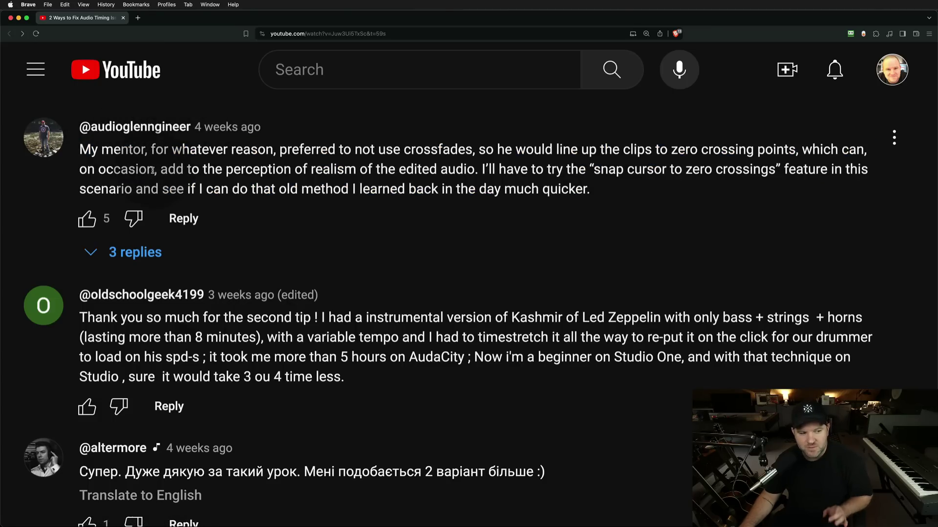
- Expand the replies to the zero-crossing comment, look them over, and collapse the thread
{"action": "left_click", "coordinate": [139, 244]}
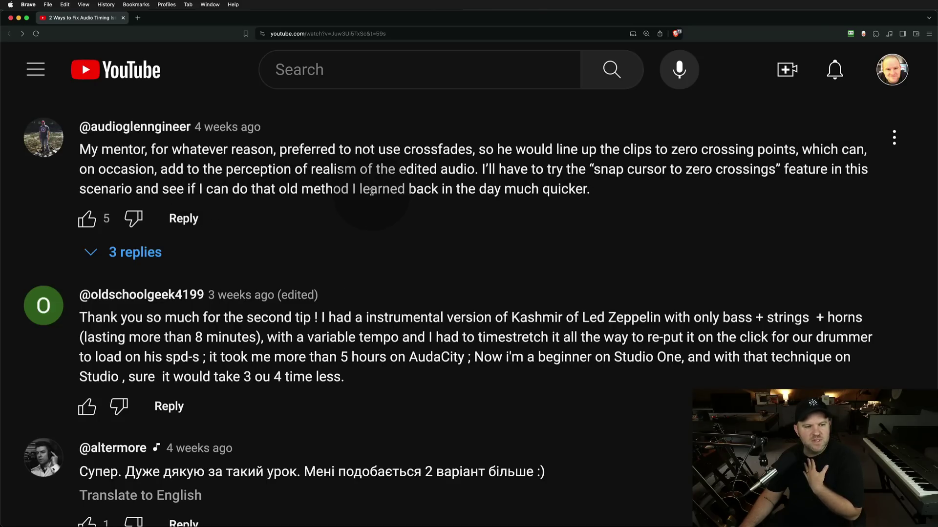
{"action": "left_click", "coordinate": [136, 251]}
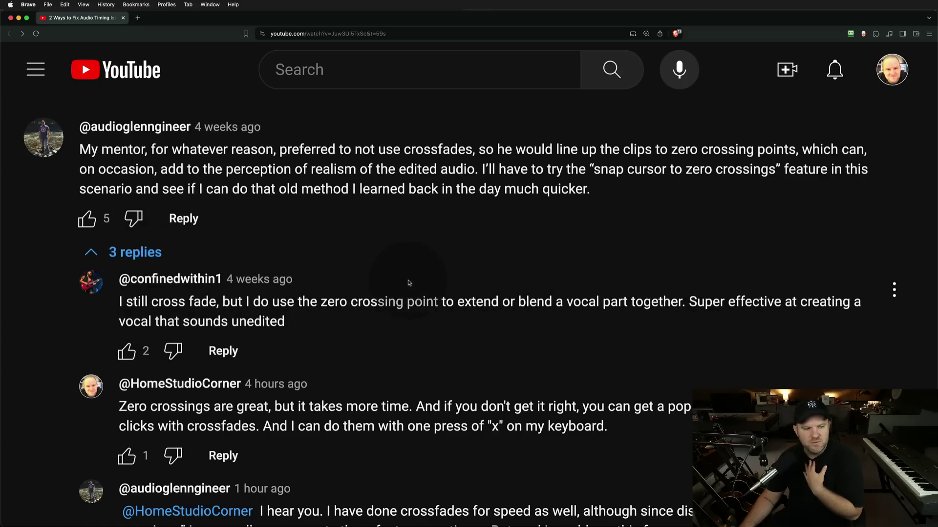
{"action": "left_click", "coordinate": [125, 258]}
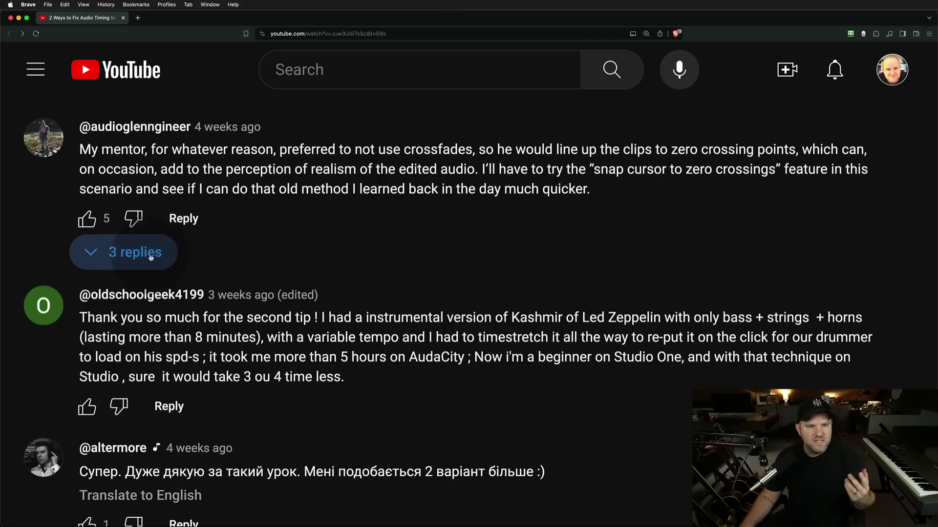
- Switch to Studio One and examine the Vocal waveform around bar 30 in the audio editor at a reduced waveform height
{"action": "key", "text": "super+Tab"}
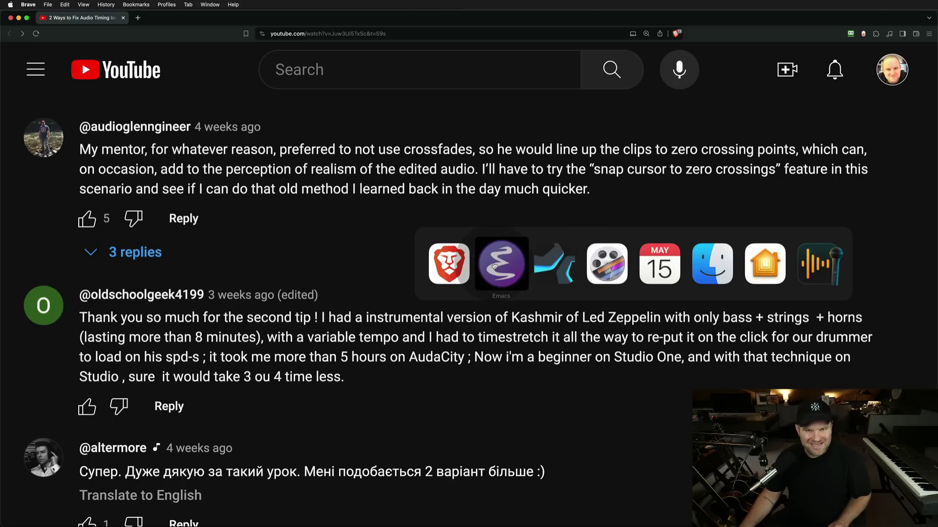
{"action": "left_click", "coordinate": [556, 268]}
{"action": "scroll", "coordinate": [450, 221], "scroll_direction": "down", "scroll_amount": 5}
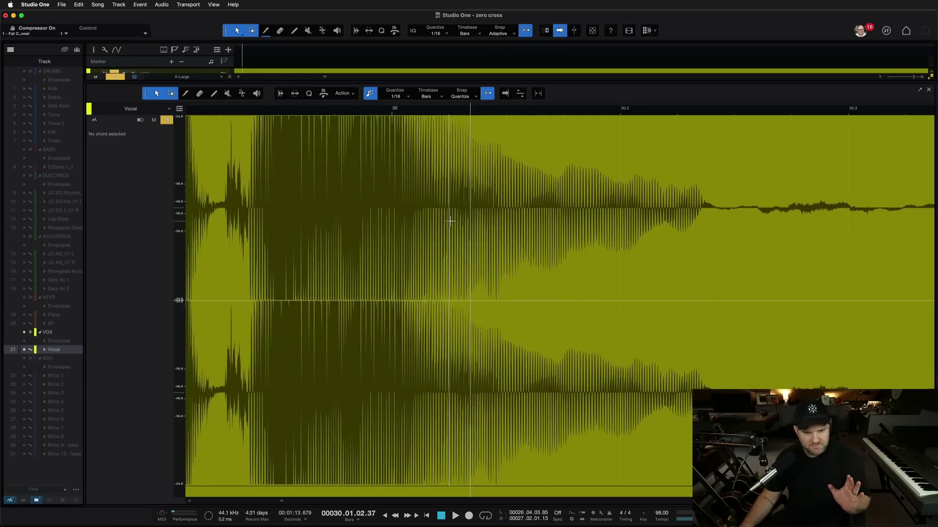
{"action": "scroll", "coordinate": [451, 221], "scroll_direction": "up", "scroll_amount": 1}
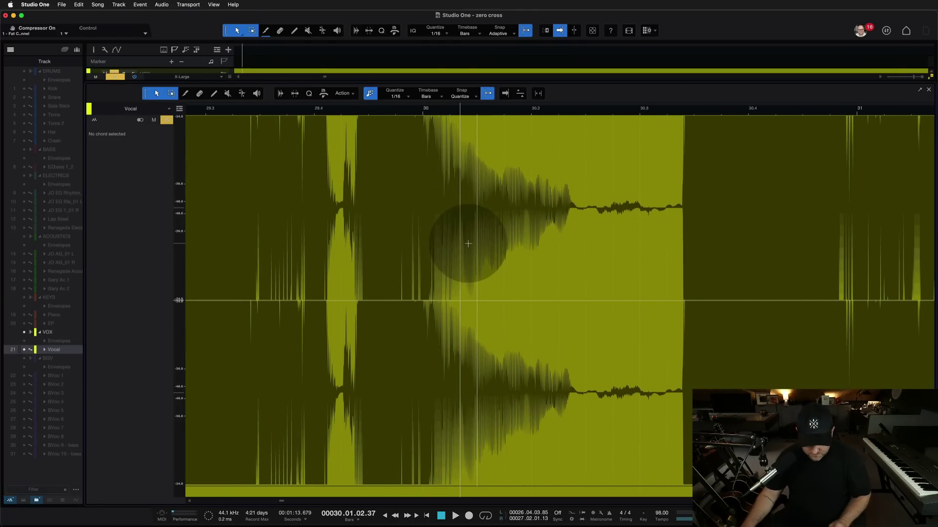
{"action": "scroll", "coordinate": [468, 243], "scroll_direction": "down", "scroll_amount": 5}
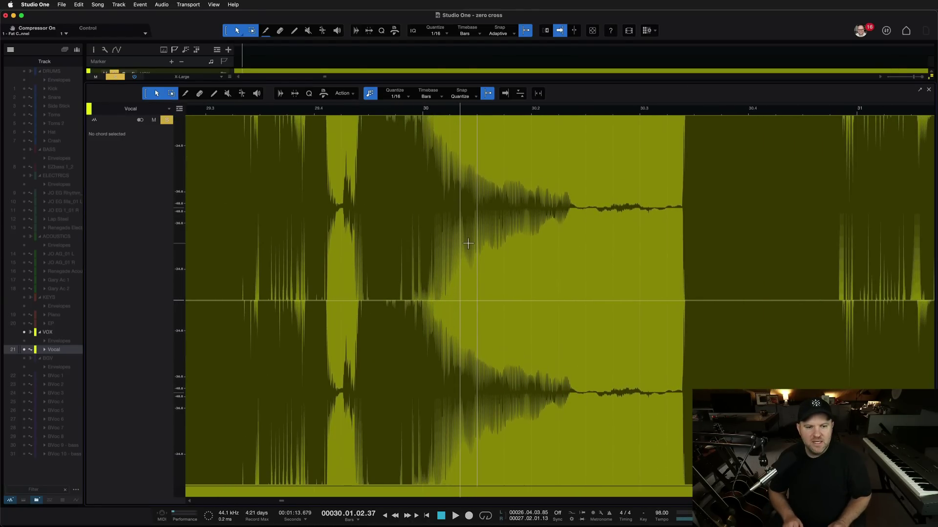
{"action": "scroll", "coordinate": [468, 243], "scroll_direction": "down", "scroll_amount": 3}
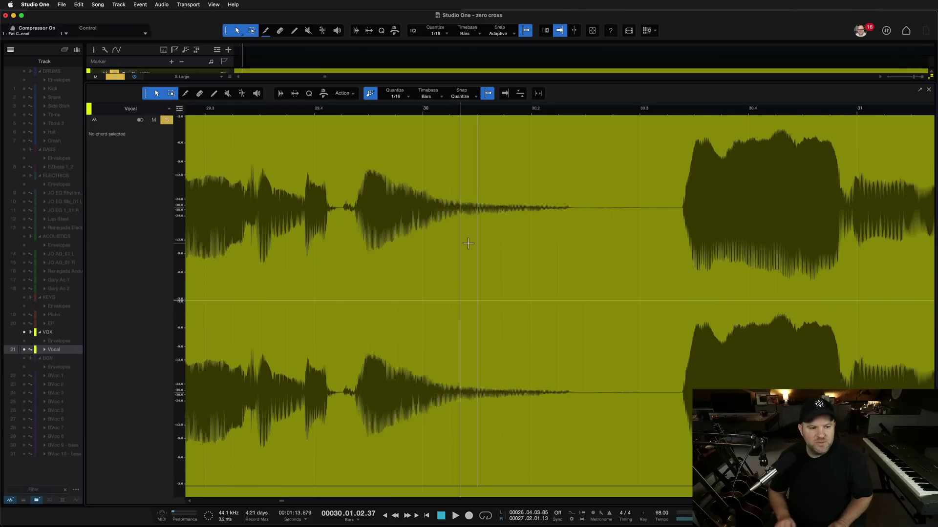
{"action": "left_click", "coordinate": [463, 243]}
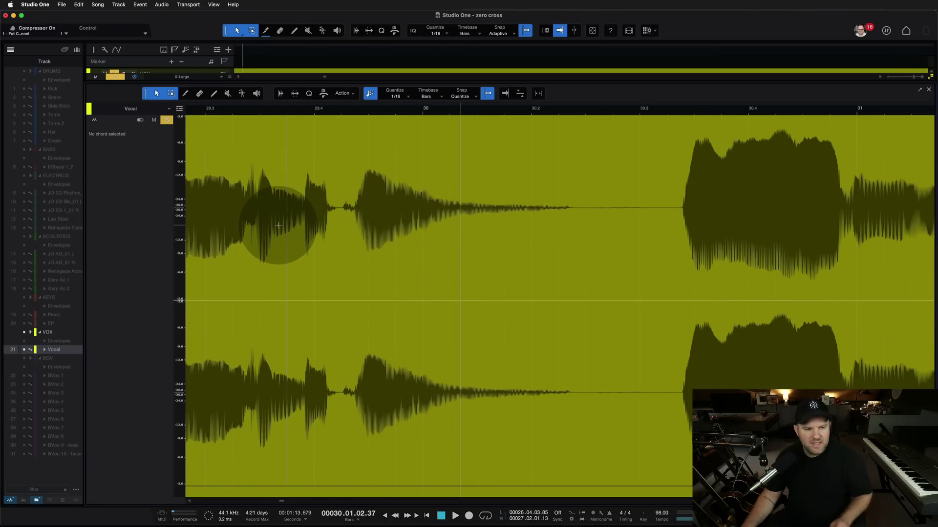
{"action": "scroll", "coordinate": [279, 226], "scroll_direction": "up", "scroll_amount": 5}
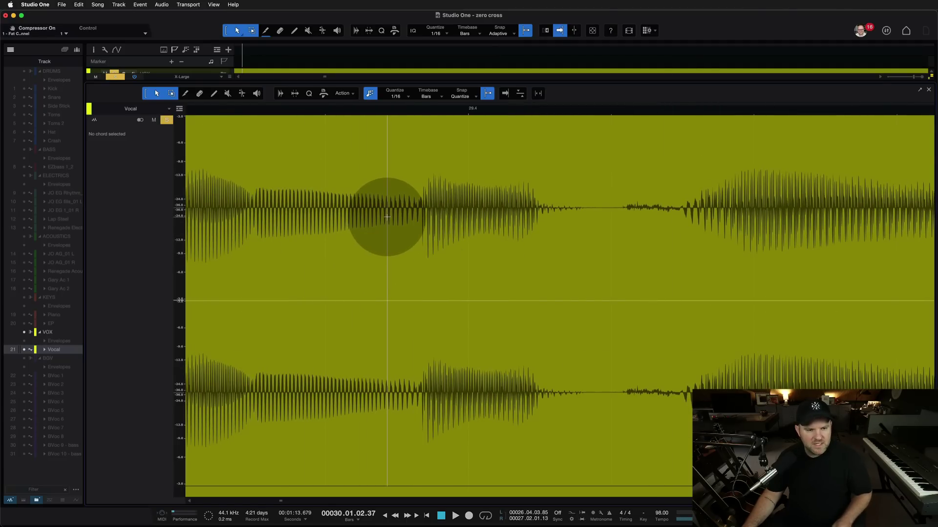
- Close the audio editor and split the Vocal event just after bar 30 in the arrangement
{"action": "key", "text": "F2"}
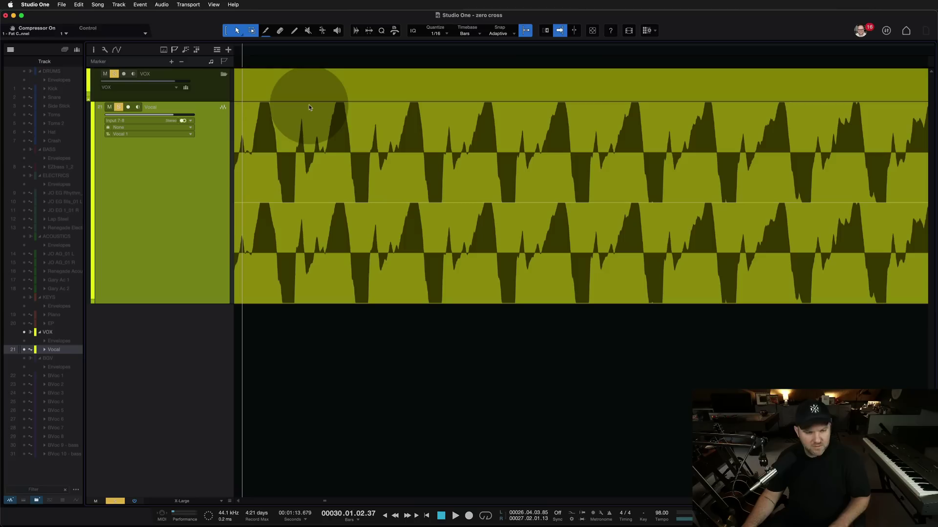
{"action": "left_click", "coordinate": [375, 230]}
{"action": "left_click", "coordinate": [378, 223], "text": "alt"}
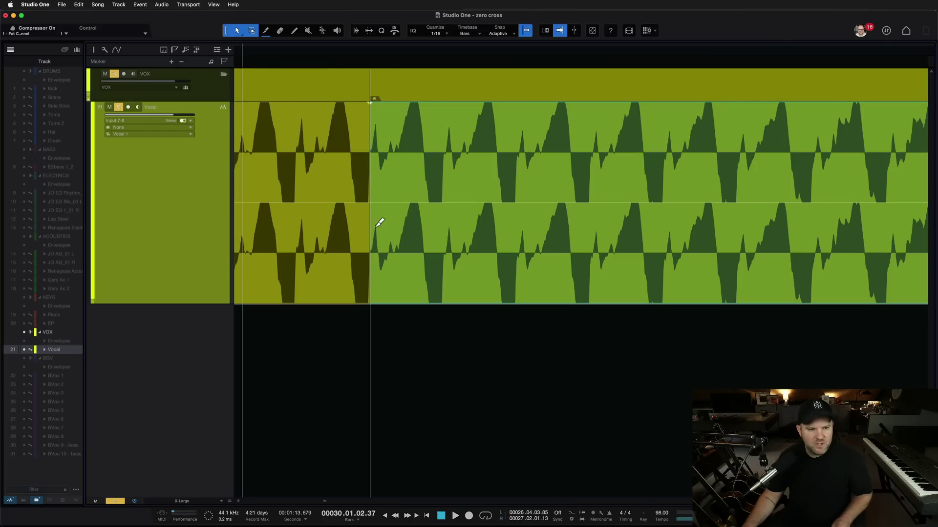
{"action": "left_click", "coordinate": [565, 245], "text": "alt"}
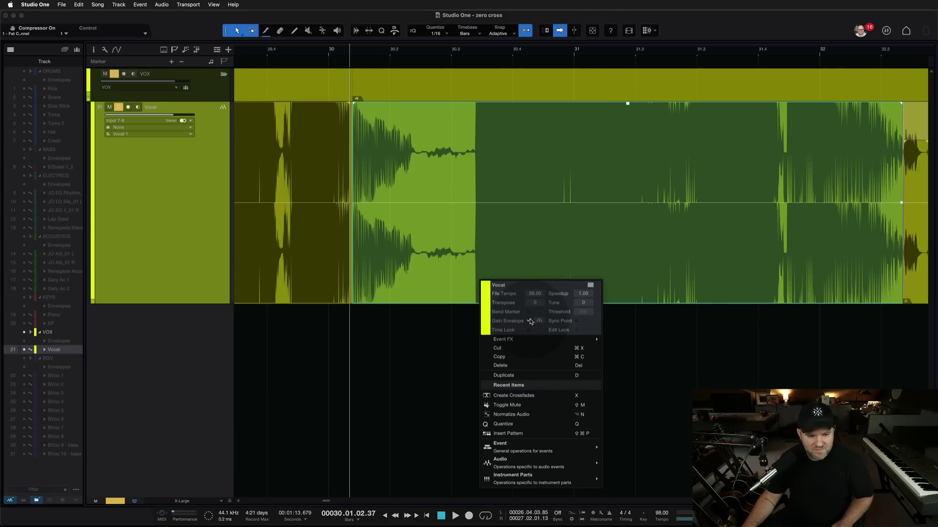
{"action": "left_click", "coordinate": [528, 322]}
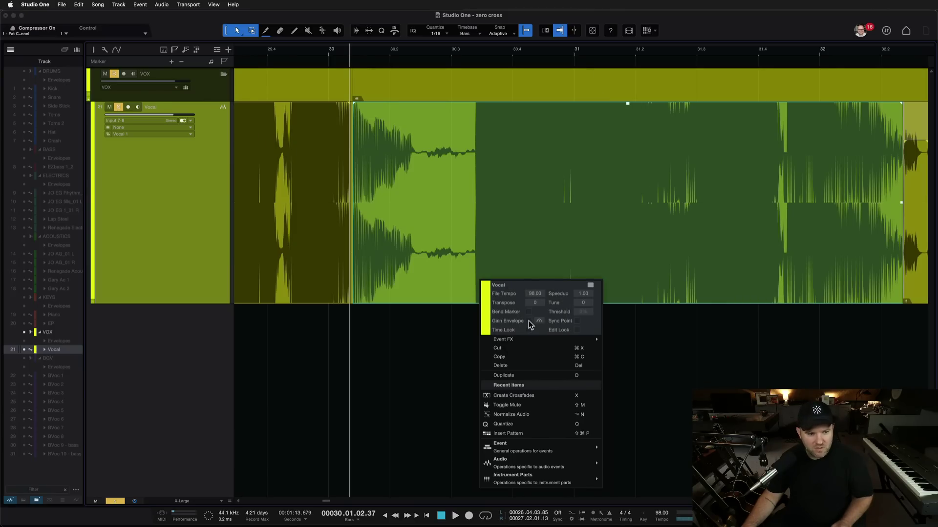
{"action": "left_click", "coordinate": [335, 257]}
- Split off a short section of the Vocal event just after bar 30, crossfade both its edges, and inspect the fades
{"action": "scroll", "coordinate": [335, 258], "scroll_direction": "up", "scroll_amount": 5}
{"action": "left_click", "coordinate": [554, 268]}
{"action": "left_click", "coordinate": [327, 228], "text": "super"}
{"action": "left_click_drag", "start_coordinate": [429, 253], "coordinate": [413, 254]}
{"action": "key", "text": "x"}
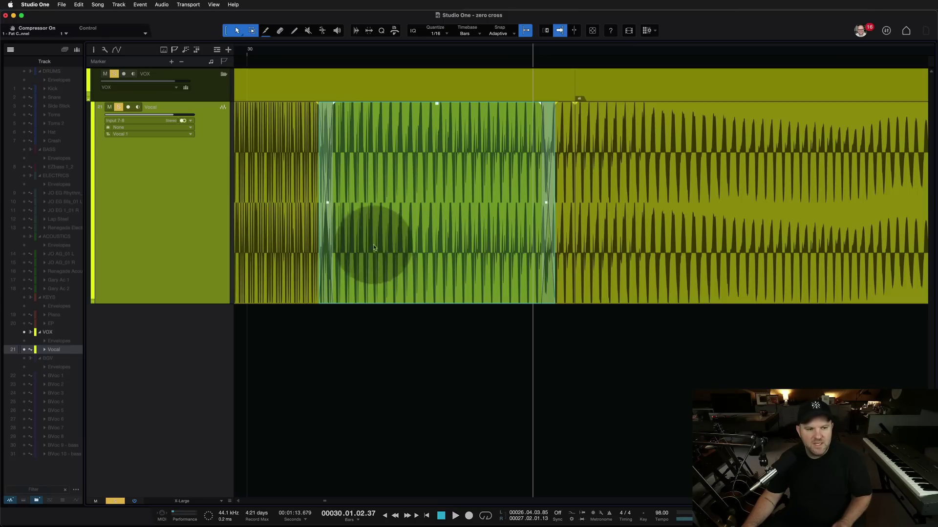
{"action": "scroll", "coordinate": [321, 161], "scroll_direction": "up", "scroll_amount": 5}
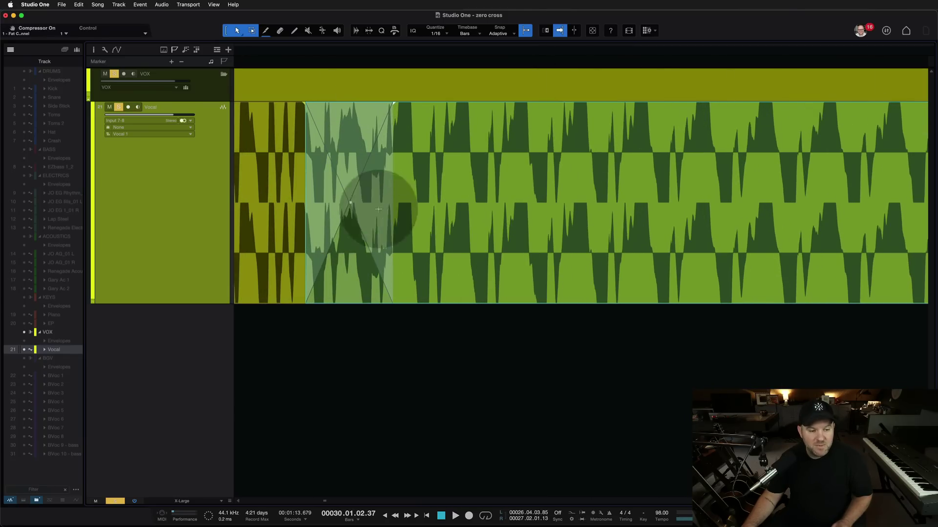
{"action": "left_click", "coordinate": [337, 169]}
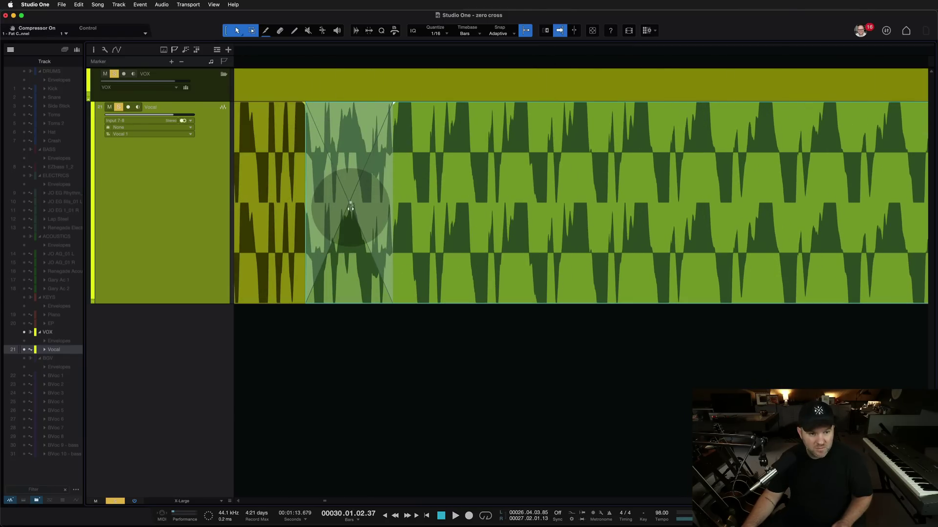
{"action": "scroll", "coordinate": [351, 207], "scroll_direction": "down", "scroll_amount": 6}
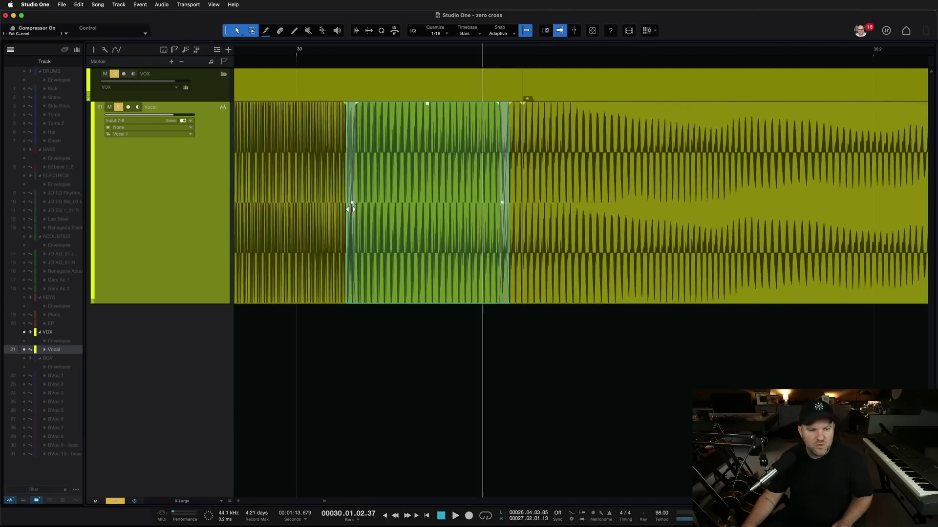
{"action": "scroll", "coordinate": [351, 209], "scroll_direction": "down", "scroll_amount": 5}
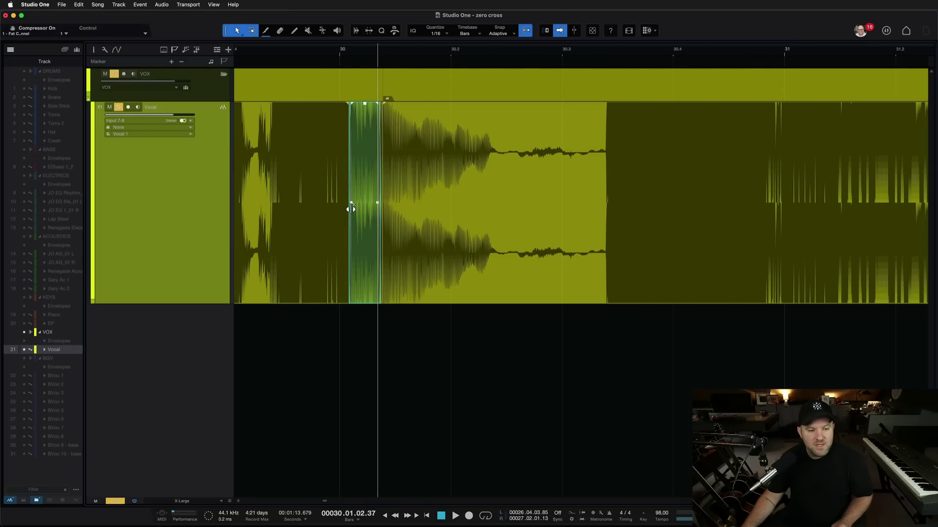
- Undo the crossfades on the short Vocal section after bar 30
{"action": "key", "text": "super+z"}
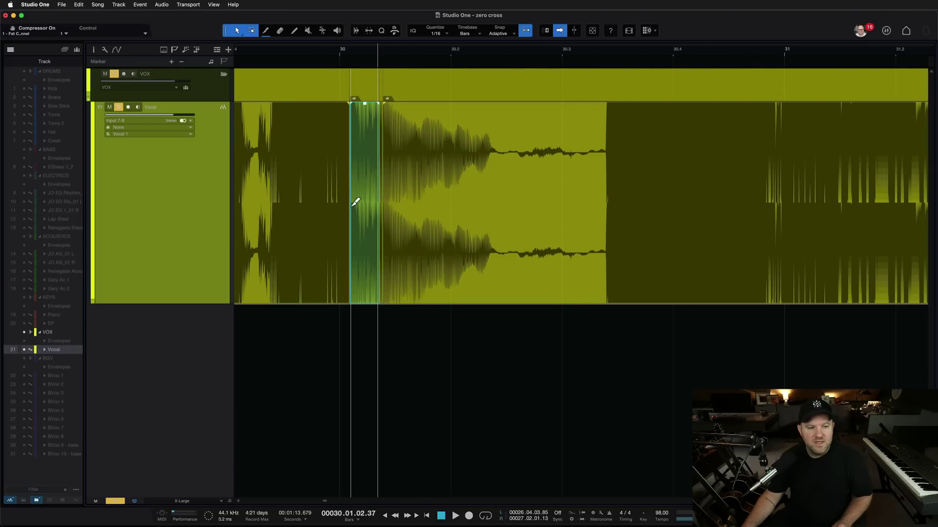
{"action": "left_click", "coordinate": [361, 236]}
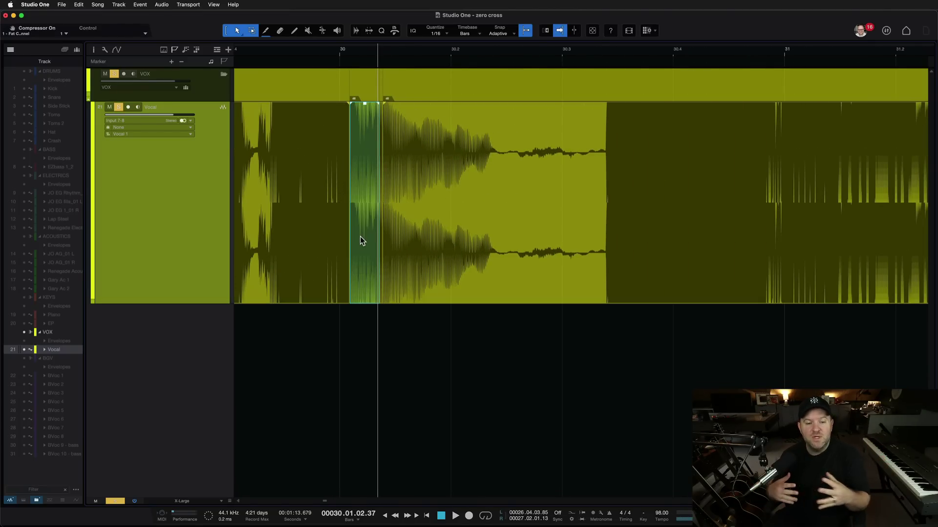
- Examine the Vocal waveform's decay and the quiet gap after bar 30 in the arrangement and the audio editor
{"action": "scroll", "coordinate": [623, 162], "scroll_direction": "up", "scroll_amount": 3}
{"action": "scroll", "coordinate": [622, 162], "scroll_direction": "down", "scroll_amount": 4}
{"action": "scroll", "coordinate": [579, 175], "scroll_direction": "up", "scroll_amount": 3}
{"action": "scroll", "coordinate": [579, 176], "scroll_direction": "up", "scroll_amount": 3}
{"action": "scroll", "coordinate": [514, 205], "scroll_direction": "down", "scroll_amount": 2}
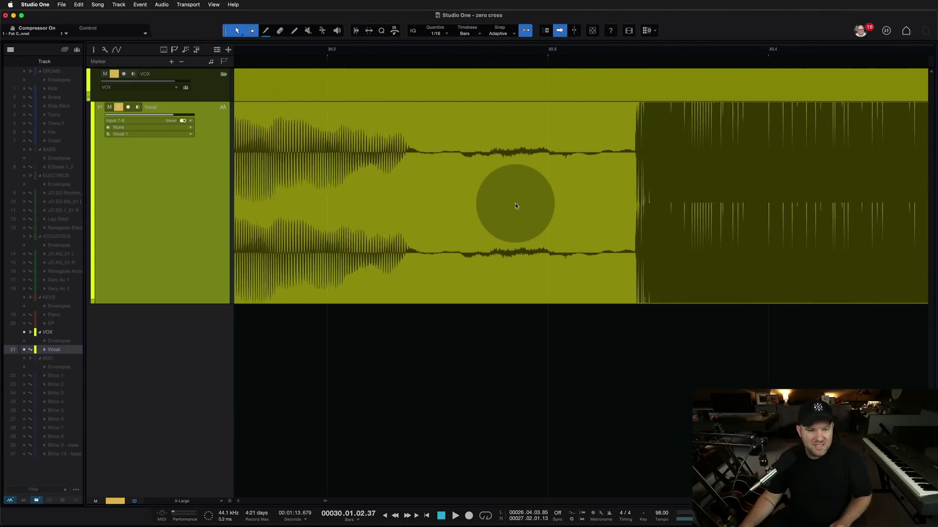
{"action": "scroll", "coordinate": [515, 205], "scroll_direction": "down", "scroll_amount": 5}
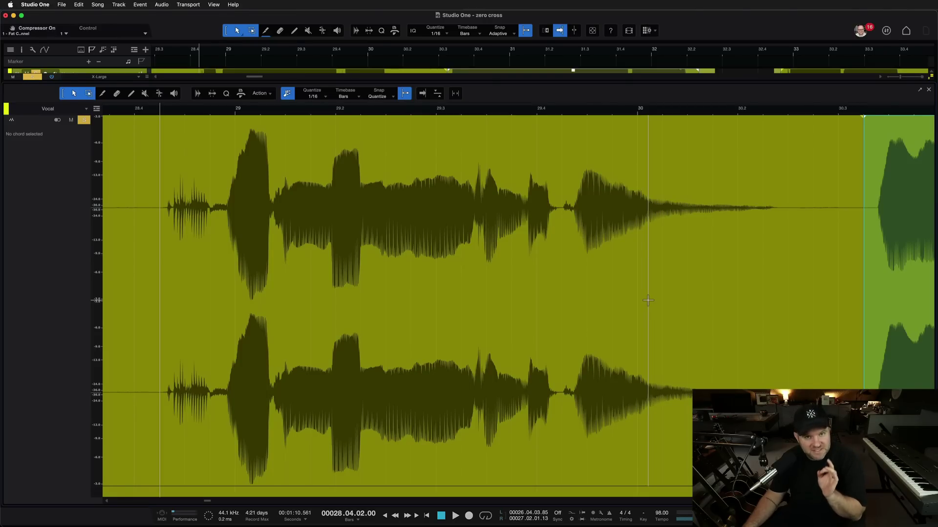
{"action": "scroll", "coordinate": [682, 297], "scroll_direction": "up", "scroll_amount": 2}
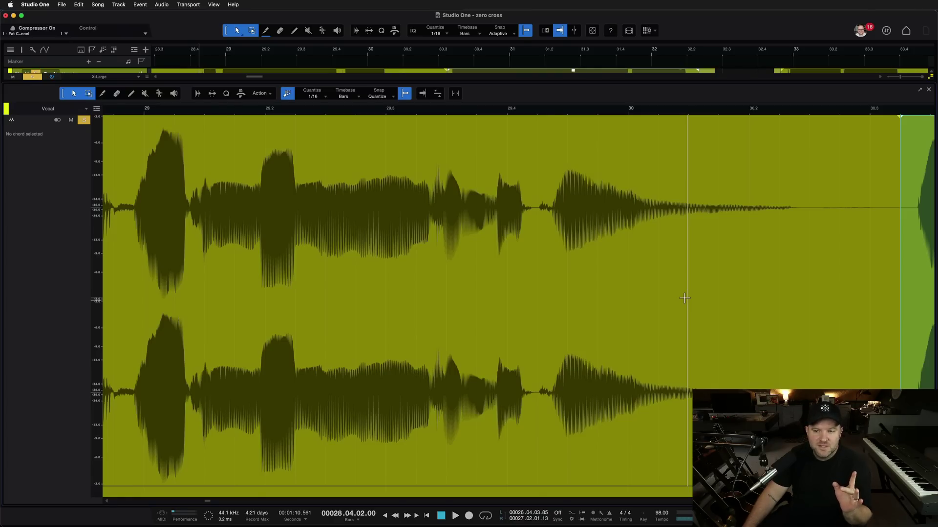
{"action": "scroll", "coordinate": [591, 285], "scroll_direction": "left", "scroll_amount": 2}
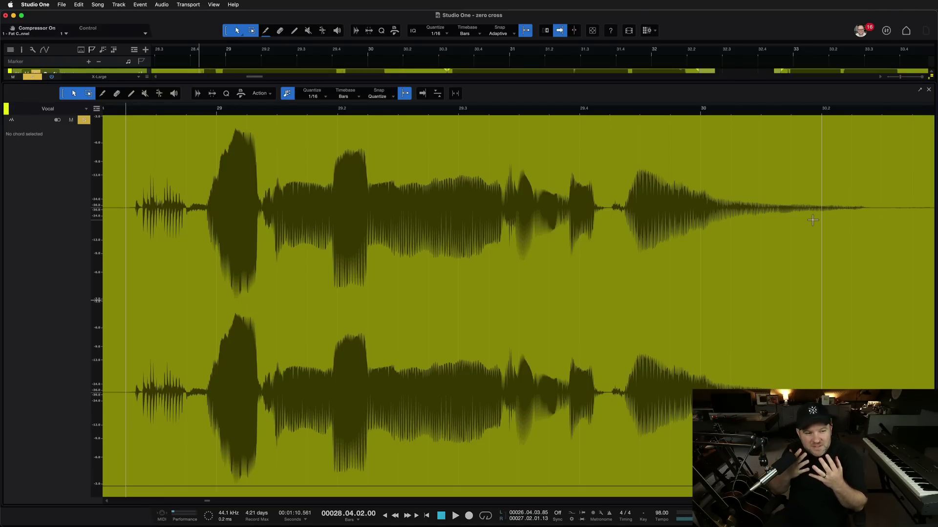
- Play back the Vocal phrase from 28.4 in the audio editor
{"action": "left_click", "coordinate": [697, 255]}
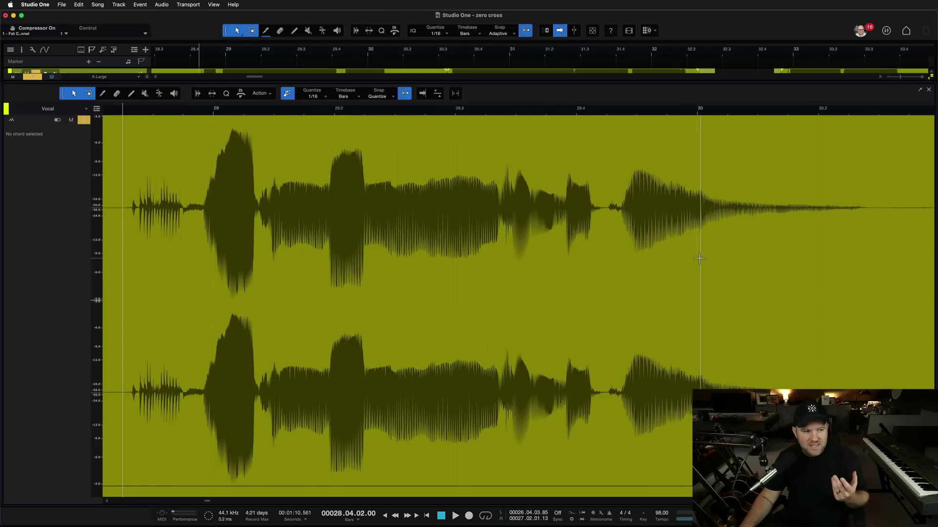
{"action": "left_click_drag", "start_coordinate": [649, 265], "coordinate": [642, 267]}
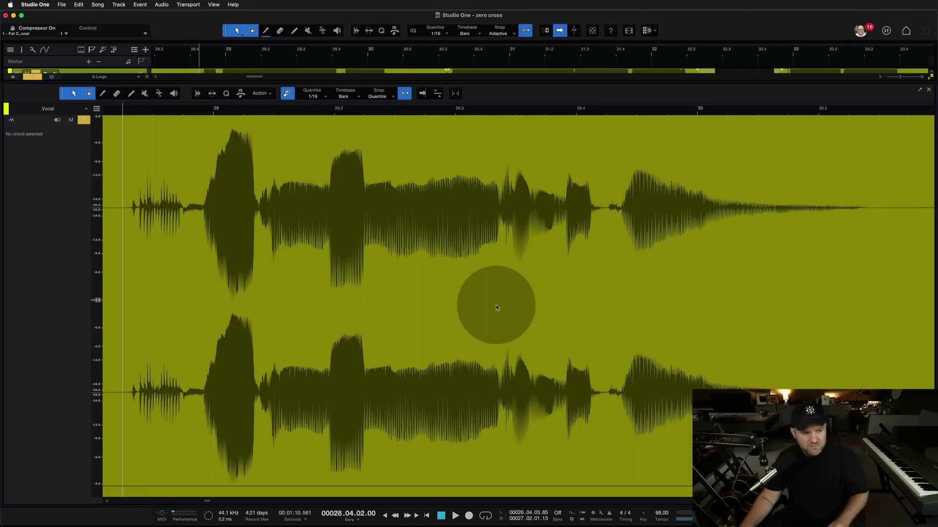
{"action": "left_click_drag", "start_coordinate": [538, 281], "coordinate": [442, 286]}
{"action": "key", "text": "space"}
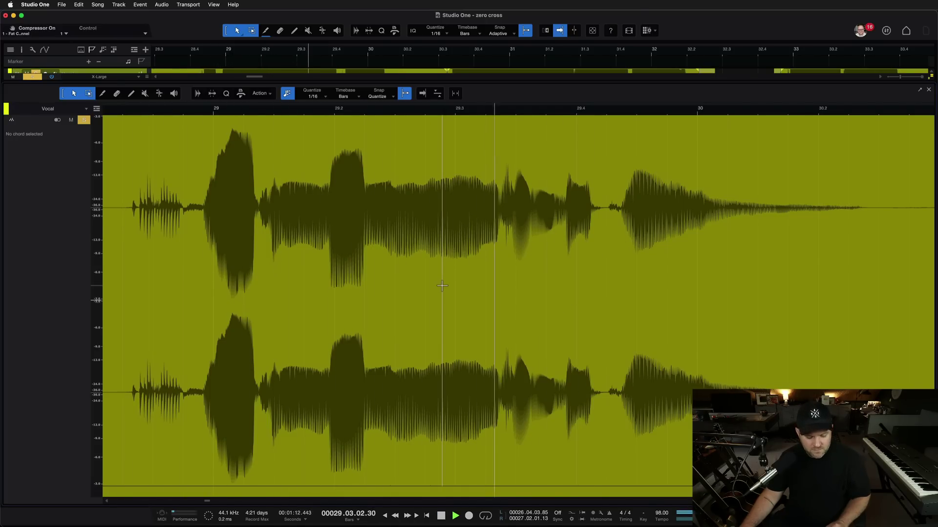
{"action": "key", "text": "space"}
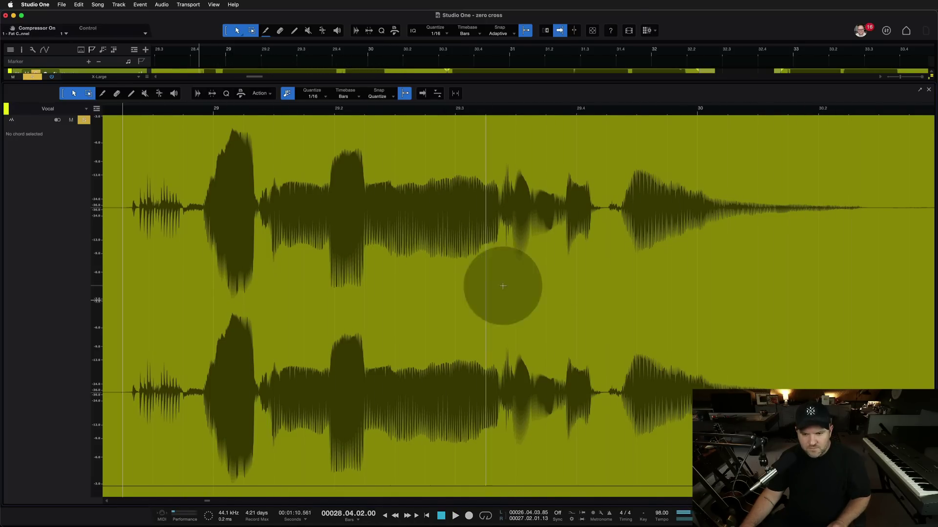
- Play the final decaying note of the Vocal phrase from just before bar 30 in the audio editor
{"action": "scroll", "coordinate": [804, 350], "scroll_direction": "up", "scroll_amount": 3}
{"action": "scroll", "coordinate": [804, 349], "scroll_direction": "right", "scroll_amount": 2}
{"action": "left_click_drag", "start_coordinate": [342, 142], "coordinate": [407, 138]}
{"action": "key", "text": "space"}
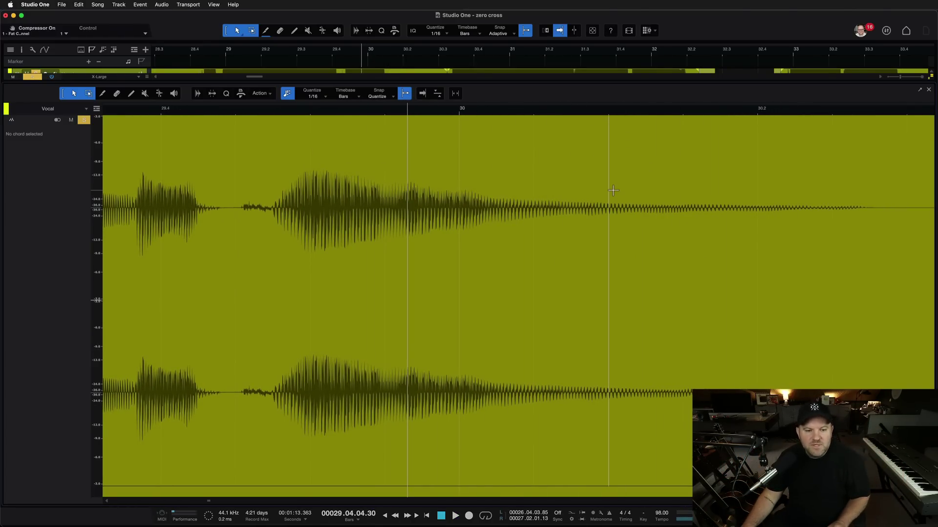
{"action": "left_click_drag", "start_coordinate": [418, 209], "coordinate": [424, 209]}
{"action": "key", "text": "space"}
{"action": "key", "text": "space"}
{"action": "key", "text": "space"}
{"action": "key", "text": "space"}
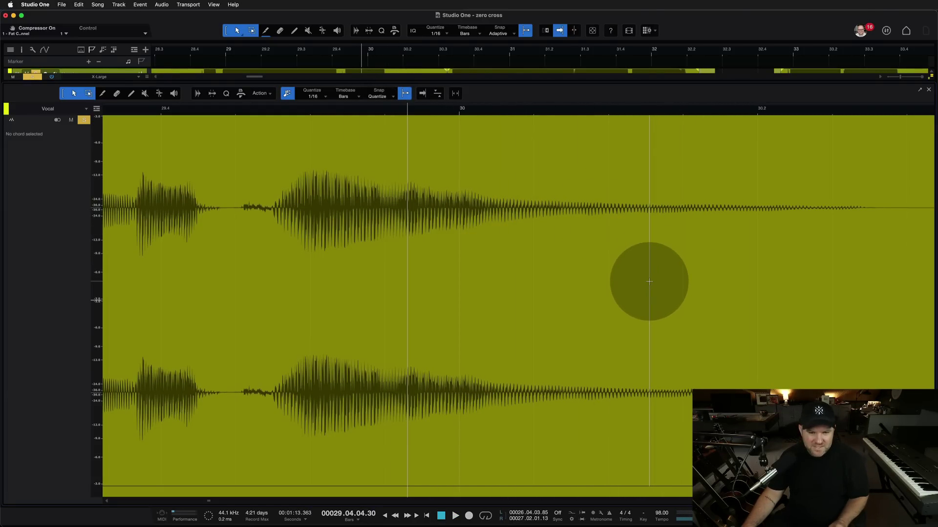
- Select the Vocal event and magnify its waveform height to examine the quiet tail after bar 30
{"action": "left_click_drag", "start_coordinate": [651, 366], "coordinate": [650, 364]}
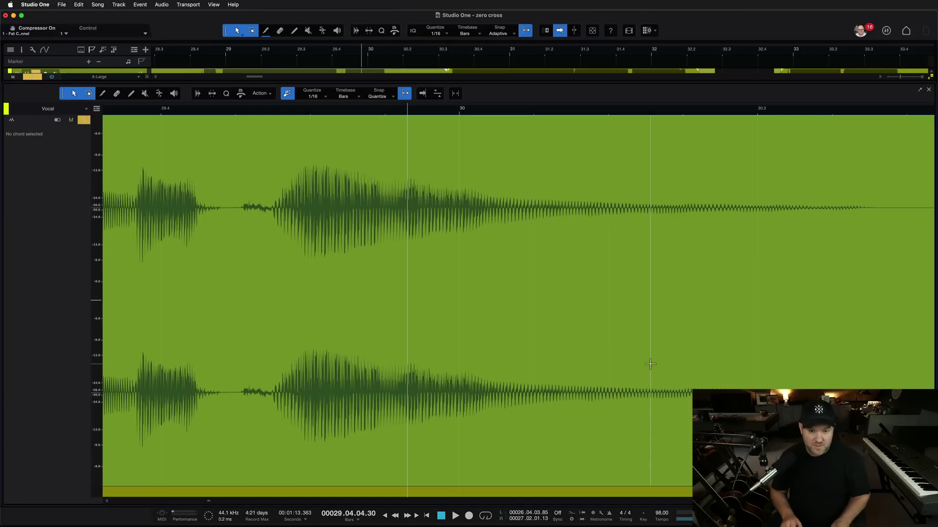
{"action": "scroll", "coordinate": [650, 364], "scroll_direction": "up", "scroll_amount": 6}
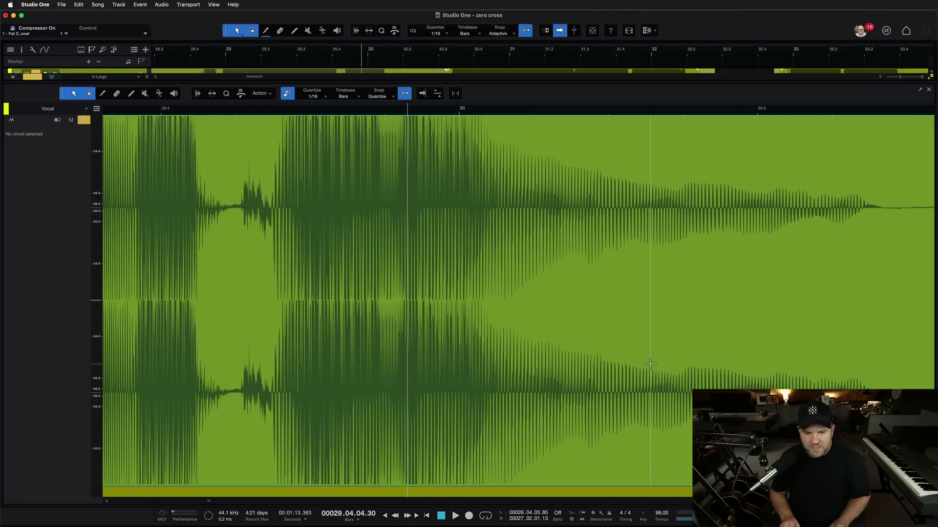
{"action": "scroll", "coordinate": [650, 364], "scroll_direction": "up", "scroll_amount": 2}
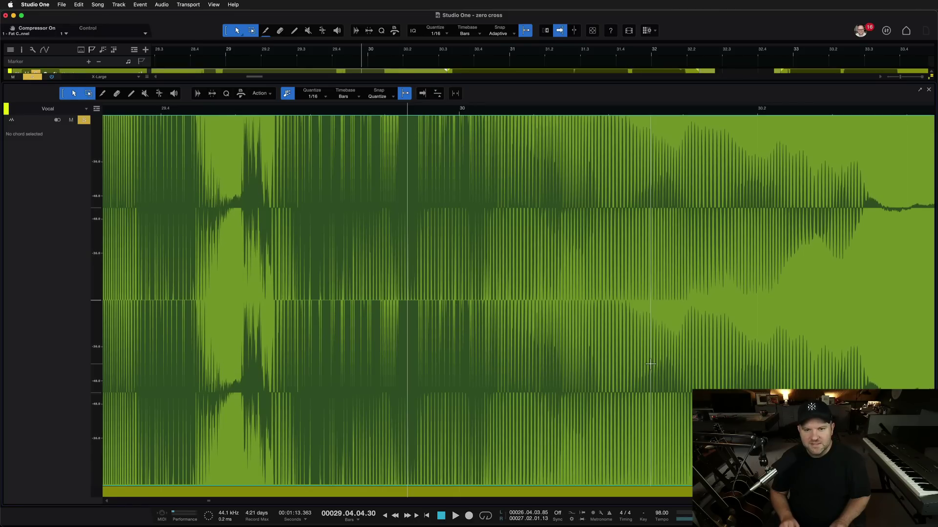
{"action": "left_click", "coordinate": [779, 370]}
{"action": "left_click_drag", "start_coordinate": [931, 501], "coordinate": [935, 418]}
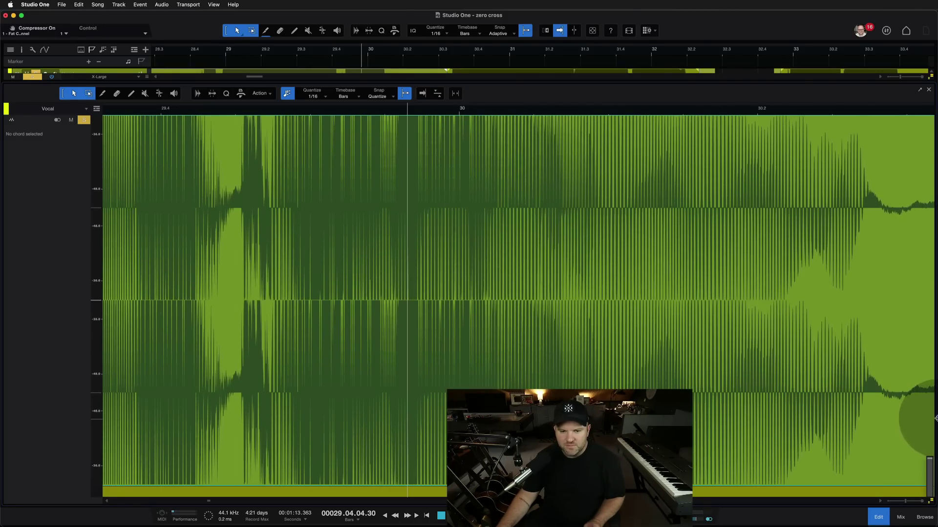
{"action": "left_click", "coordinate": [900, 448]}
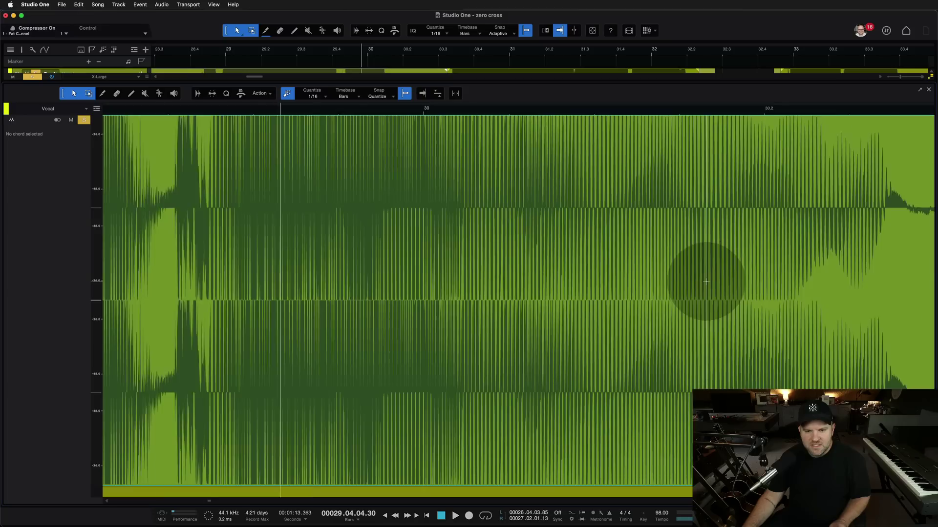
{"action": "scroll", "coordinate": [705, 276], "scroll_direction": "up", "scroll_amount": 10}
{"action": "scroll", "coordinate": [644, 286], "scroll_direction": "down", "scroll_amount": 2}
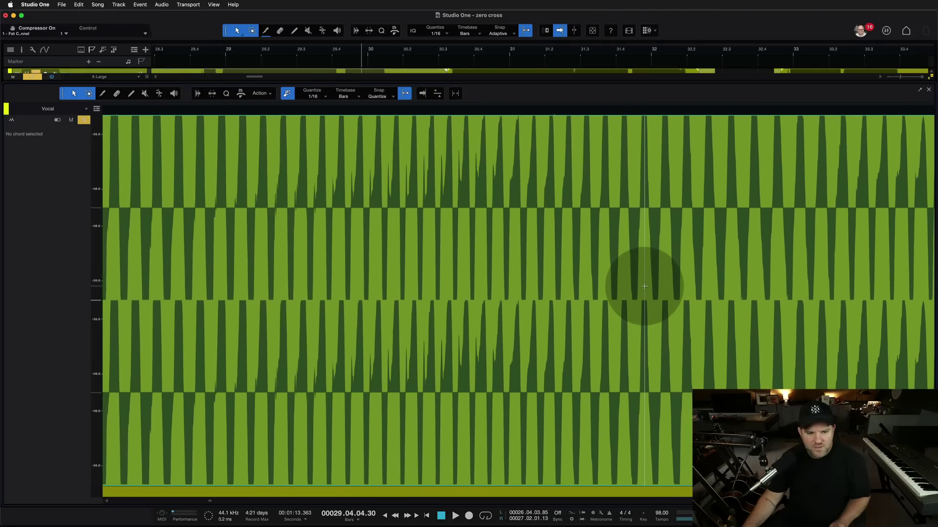
{"action": "scroll", "coordinate": [518, 301], "scroll_direction": "down", "scroll_amount": 5}
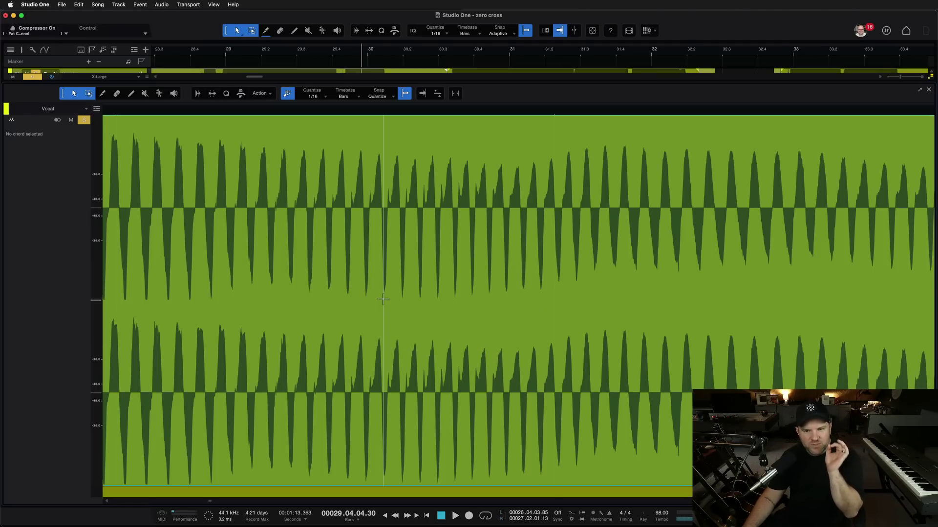
- Play the magnified Vocal tail from just after bar 30 to listen for the irregularity
{"action": "scroll", "coordinate": [251, 227], "scroll_direction": "up", "scroll_amount": 2}
{"action": "scroll", "coordinate": [251, 227], "scroll_direction": "down", "scroll_amount": 4}
{"action": "scroll", "coordinate": [251, 227], "scroll_direction": "up", "scroll_amount": 1}
{"action": "scroll", "coordinate": [234, 205], "scroll_direction": "down", "scroll_amount": 2}
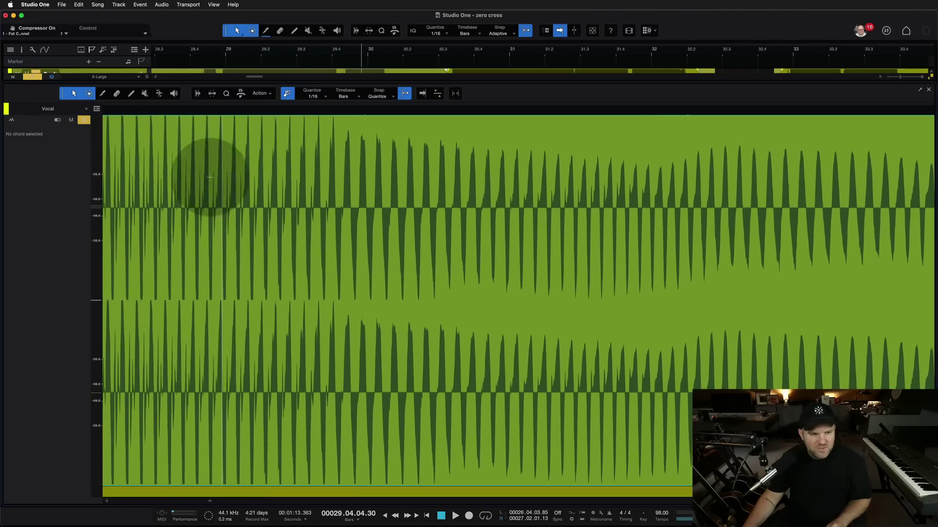
{"action": "key", "text": "space"}
{"action": "key", "text": "space"}
{"action": "key", "text": "space"}
{"action": "key", "text": "space"}
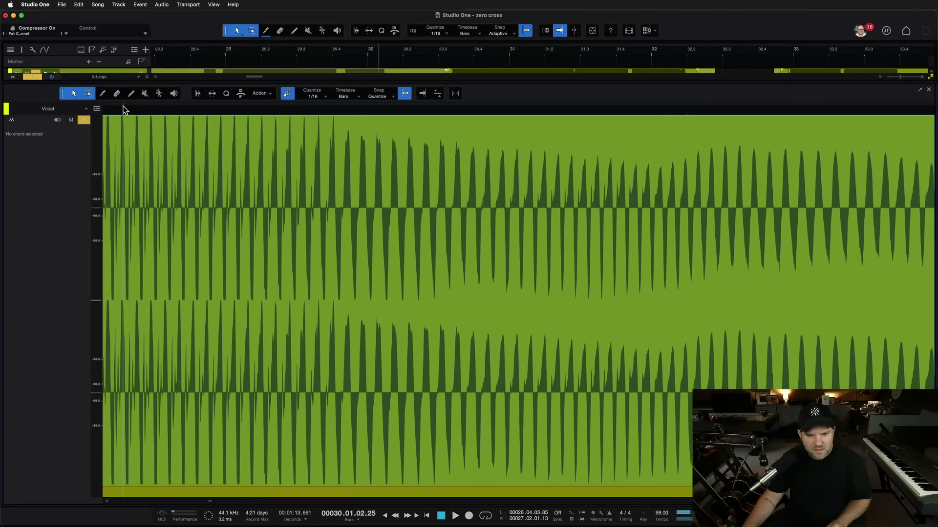
- Examine the jagged spot in the Vocal tail at the level of single wave cycles
{"action": "left_click", "coordinate": [493, 211]}
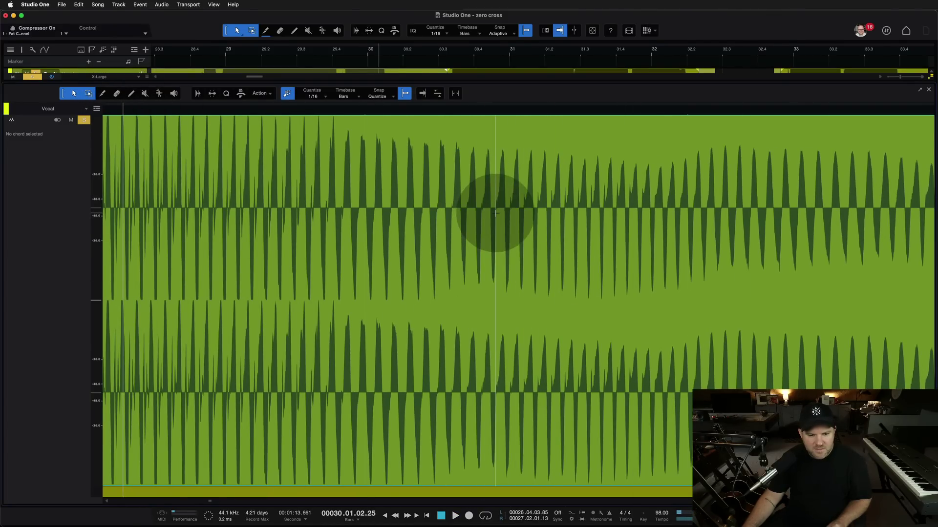
{"action": "scroll", "coordinate": [495, 212], "scroll_direction": "up", "scroll_amount": 5}
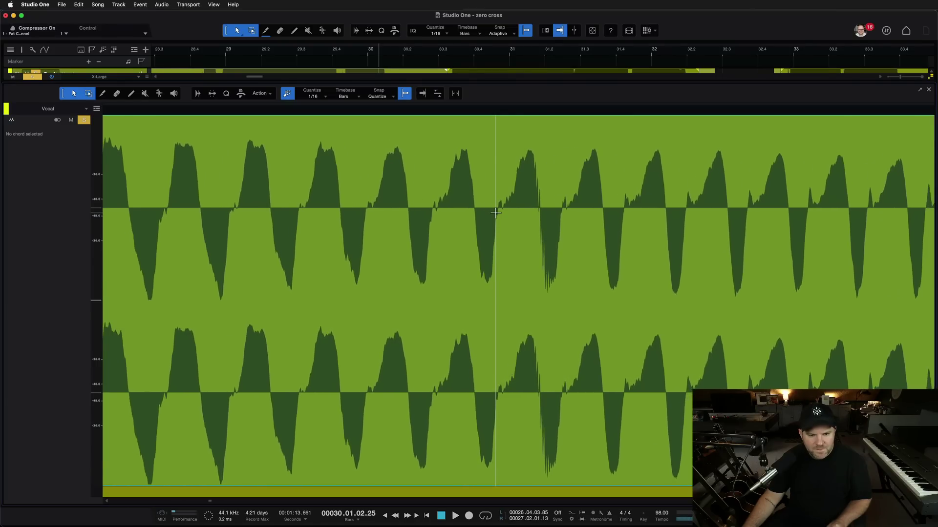
{"action": "scroll", "coordinate": [559, 278], "scroll_direction": "up", "scroll_amount": 5}
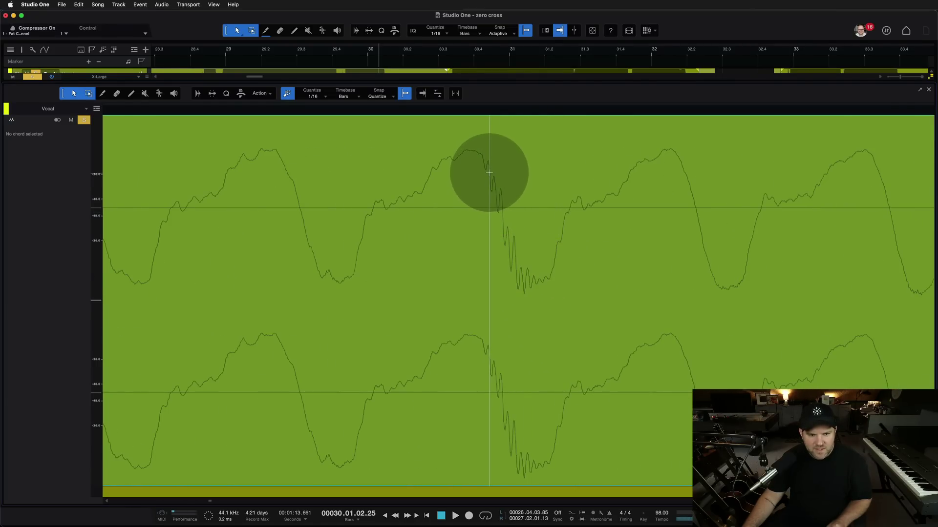
{"action": "scroll", "coordinate": [506, 256], "scroll_direction": "down", "scroll_amount": 2}
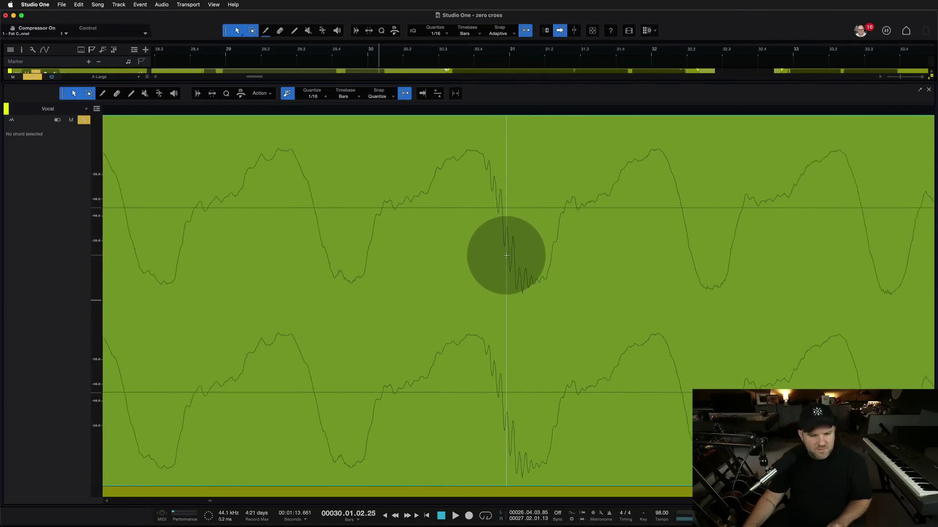
{"action": "left_click_drag", "start_coordinate": [509, 209], "coordinate": [503, 258]}
{"action": "scroll", "coordinate": [503, 258], "scroll_direction": "down", "scroll_amount": 3}
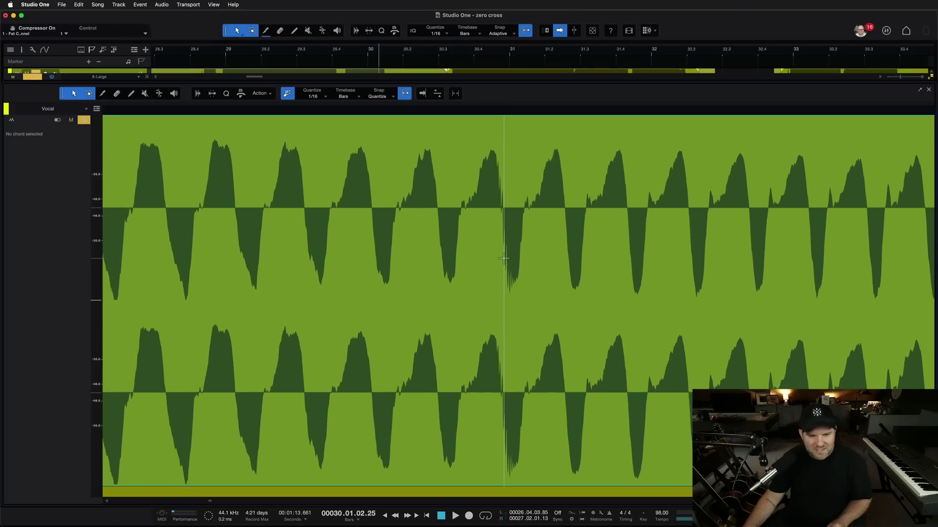
{"action": "scroll", "coordinate": [504, 258], "scroll_direction": "up", "scroll_amount": 5}
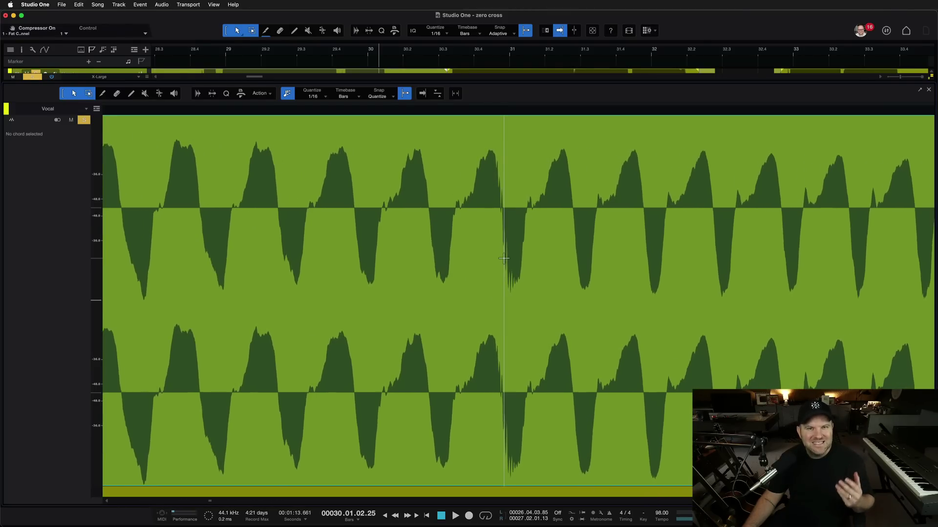
- Compare the zero-line crossings and shapes of the wave cycles around the jagged spot in the Vocal tail
{"action": "scroll", "coordinate": [504, 258], "scroll_direction": "up", "scroll_amount": 2}
{"action": "left_click", "coordinate": [506, 231]}
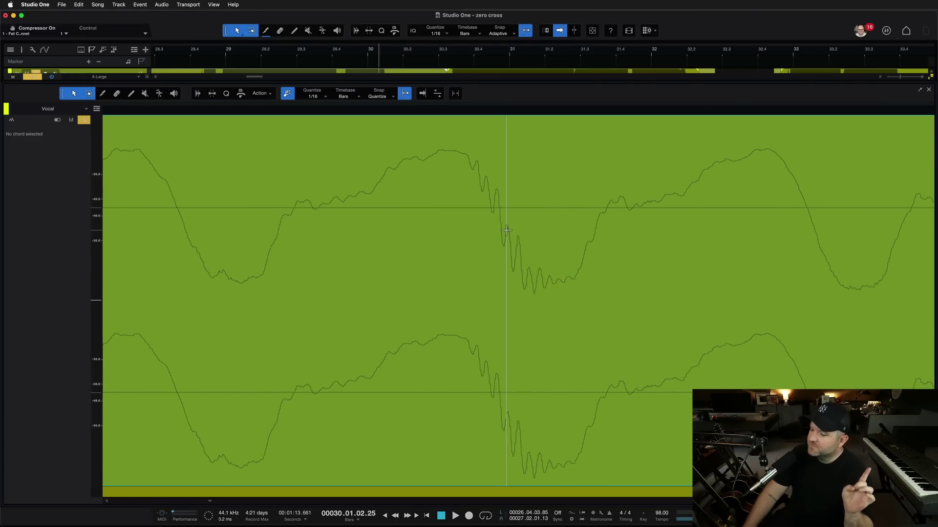
{"action": "left_click_drag", "start_coordinate": [496, 219], "coordinate": [513, 273]}
{"action": "scroll", "coordinate": [513, 273], "scroll_direction": "down", "scroll_amount": 3}
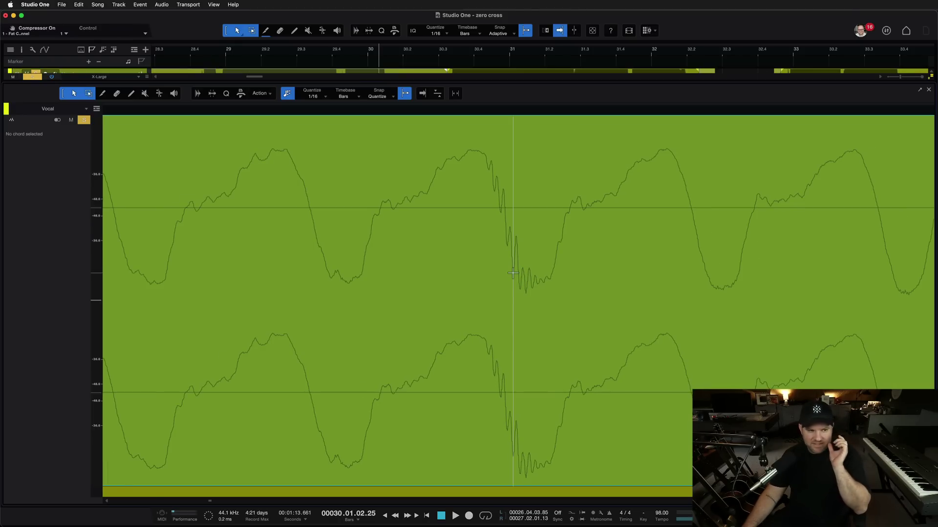
{"action": "left_click_drag", "start_coordinate": [364, 249], "coordinate": [375, 176]}
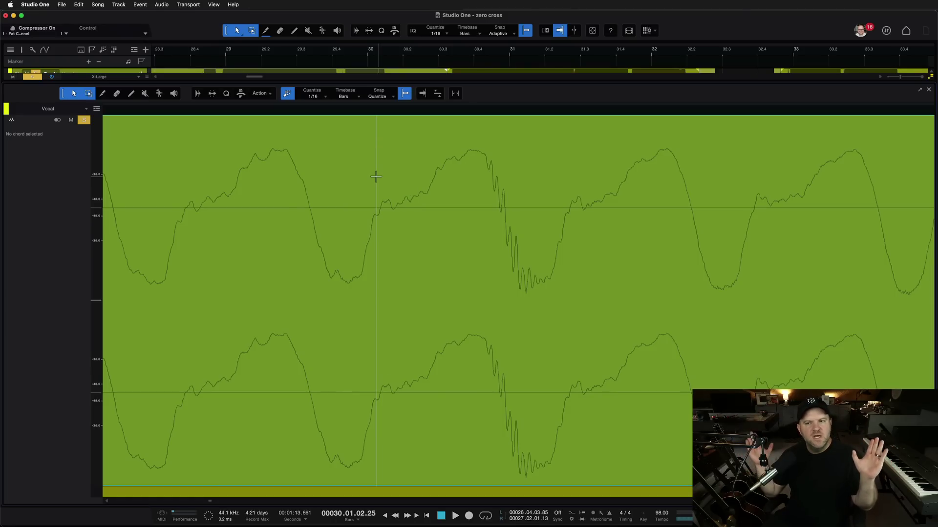
{"action": "left_click_drag", "start_coordinate": [176, 138], "coordinate": [505, 208]}
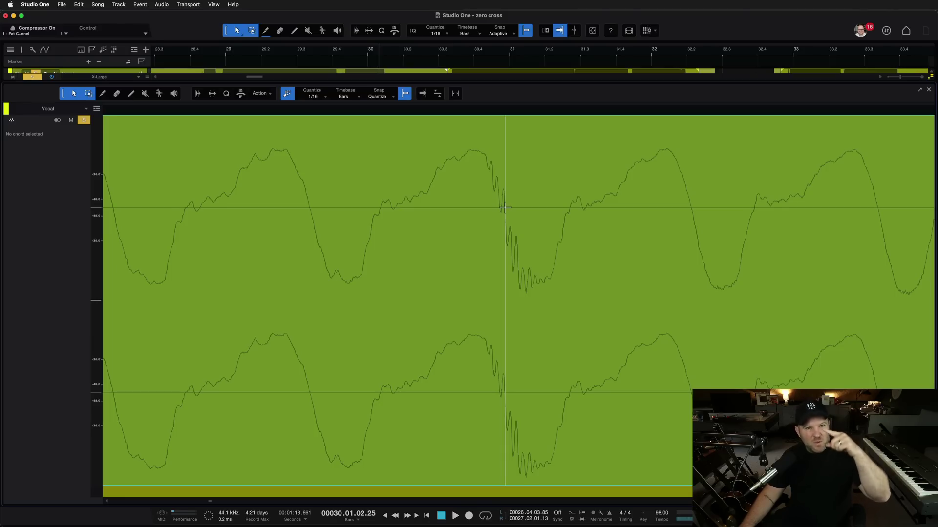
{"action": "left_click_drag", "start_coordinate": [561, 173], "coordinate": [580, 234]}
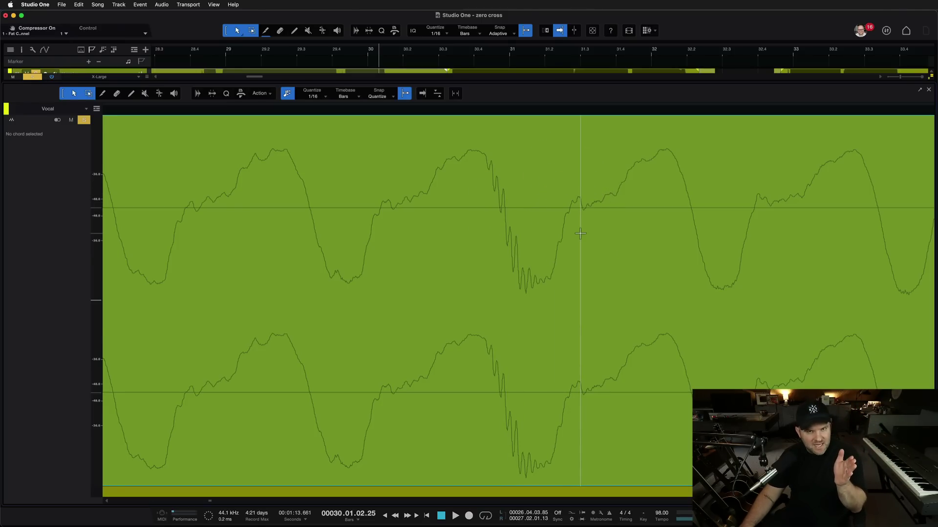
{"action": "left_click_drag", "start_coordinate": [429, 209], "coordinate": [628, 190]}
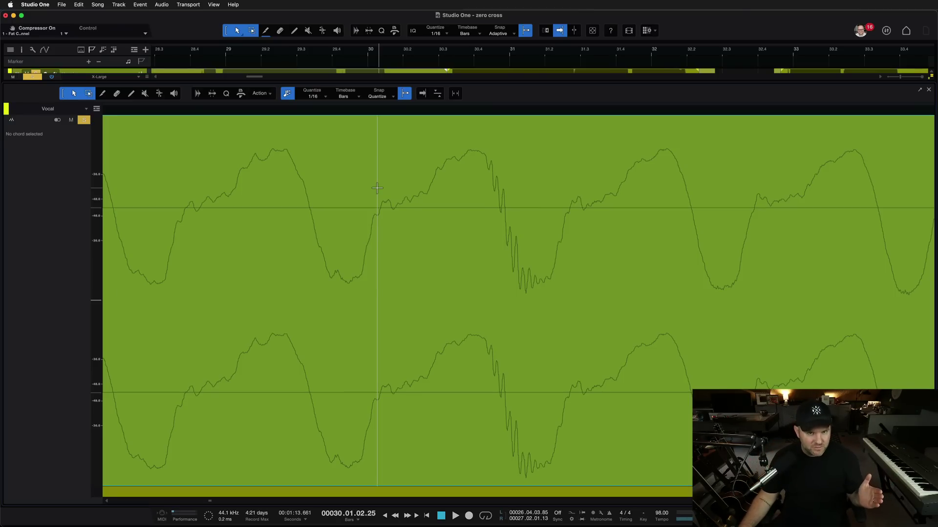
{"action": "scroll", "coordinate": [563, 211], "scroll_direction": "down", "scroll_amount": 3}
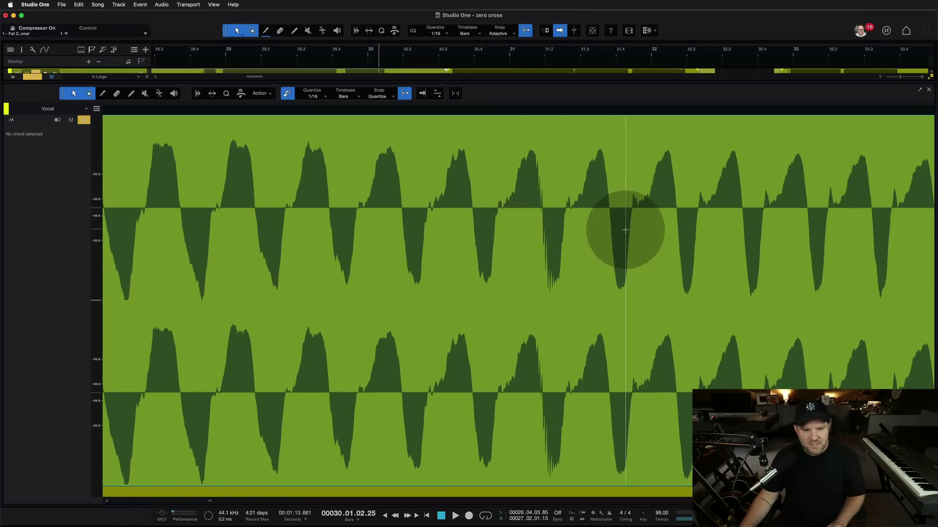
{"action": "scroll", "coordinate": [542, 229], "scroll_direction": "up", "scroll_amount": 3}
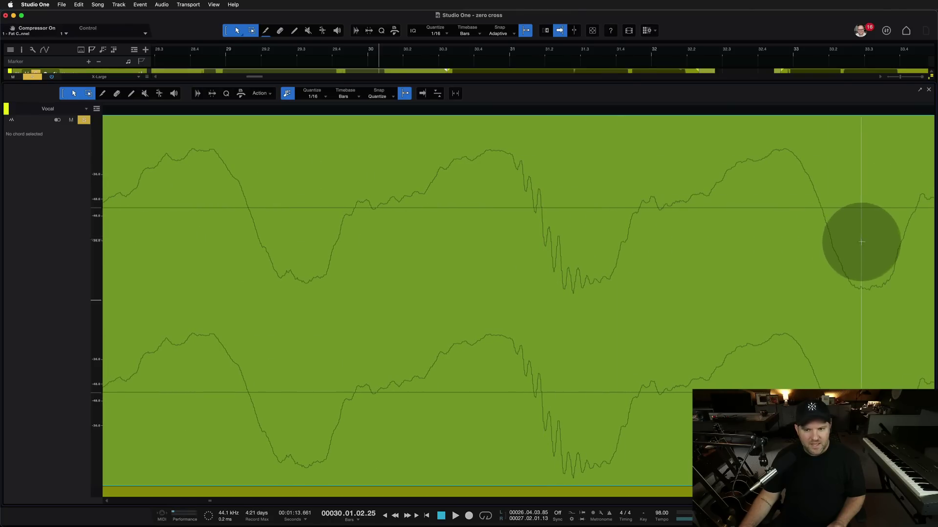
{"action": "left_click_drag", "start_coordinate": [587, 219], "coordinate": [555, 219]}
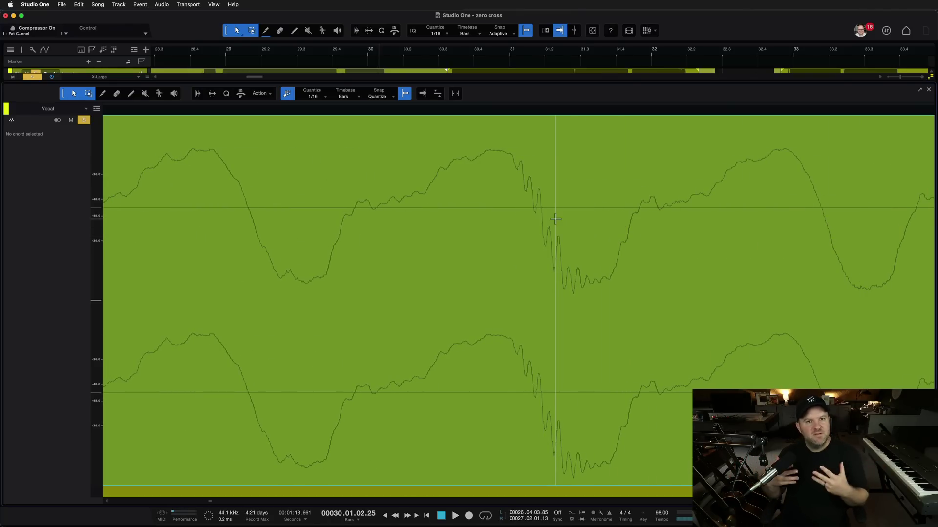
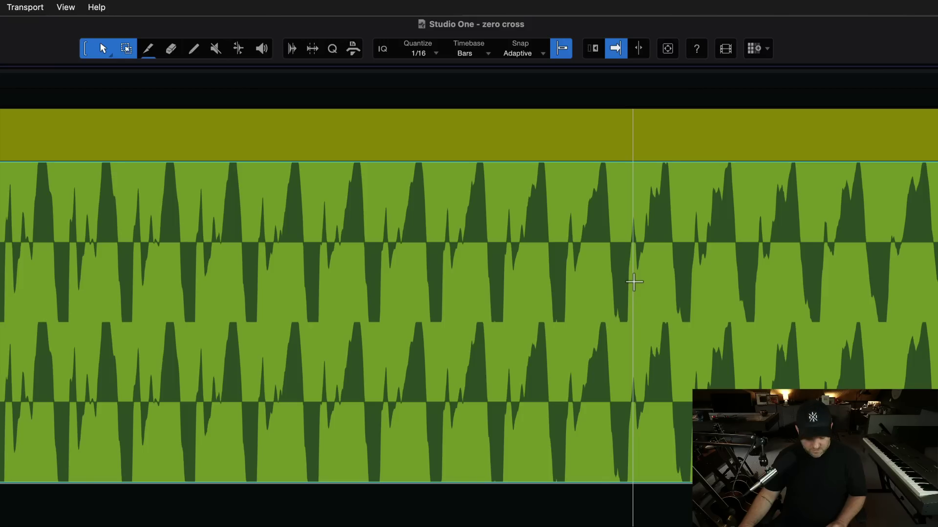
- Locate the jagged spot after bar 30 in the arrangement's Vocal waveform and deselect the event
{"action": "scroll", "coordinate": [570, 283], "scroll_direction": "down", "scroll_amount": 8}
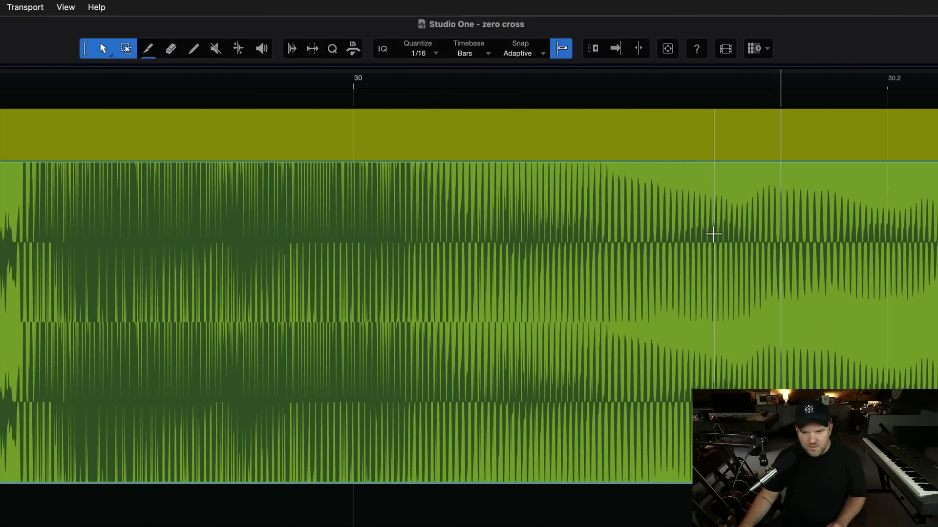
{"action": "scroll", "coordinate": [685, 222], "scroll_direction": "up", "scroll_amount": 5}
{"action": "scroll", "coordinate": [685, 223], "scroll_direction": "up", "scroll_amount": 3}
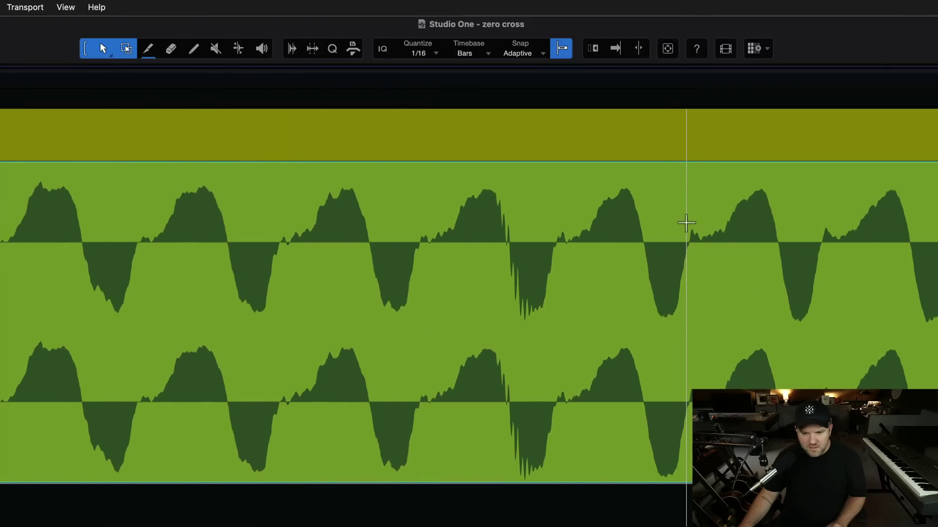
{"action": "scroll", "coordinate": [495, 248], "scroll_direction": "up", "scroll_amount": 2}
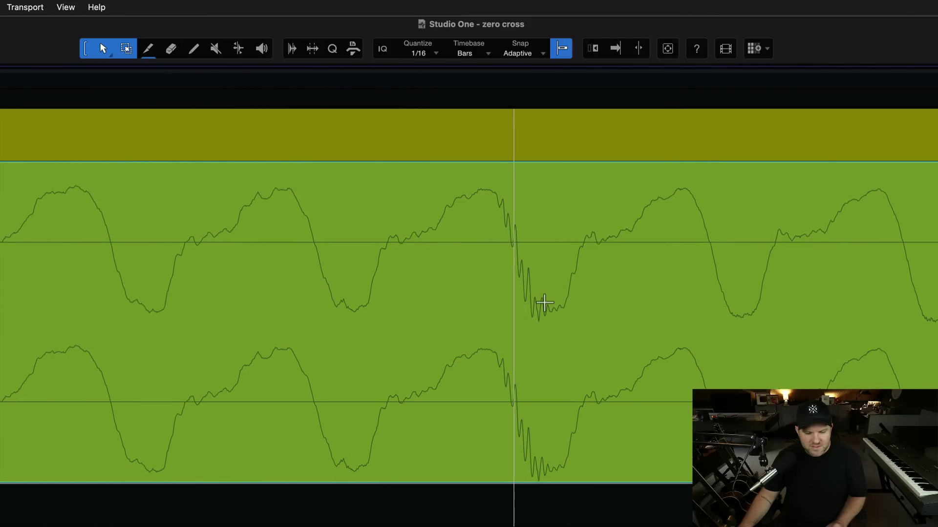
{"action": "scroll", "coordinate": [543, 302], "scroll_direction": "down", "scroll_amount": 2}
{"action": "key", "text": "super+d"}
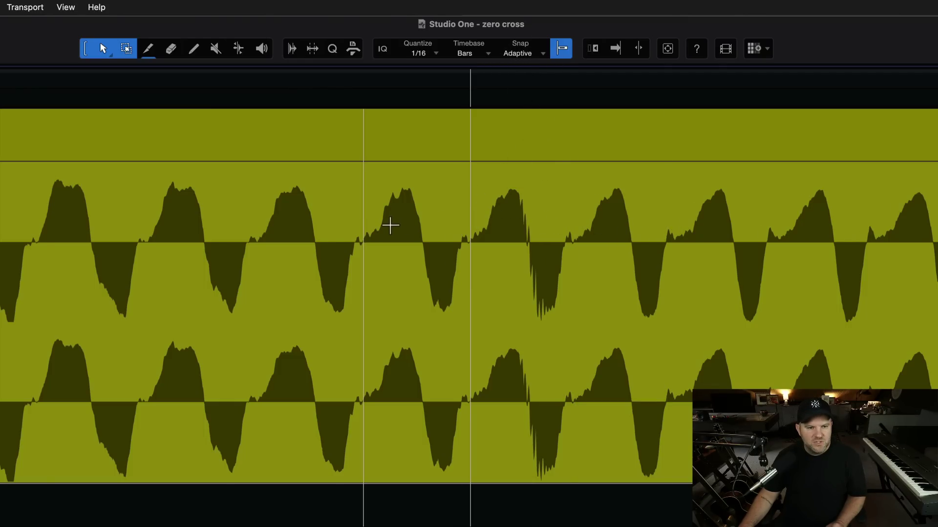
- Turn off Snap To Zero Crossings in the snap options
{"action": "left_click", "coordinate": [527, 54]}
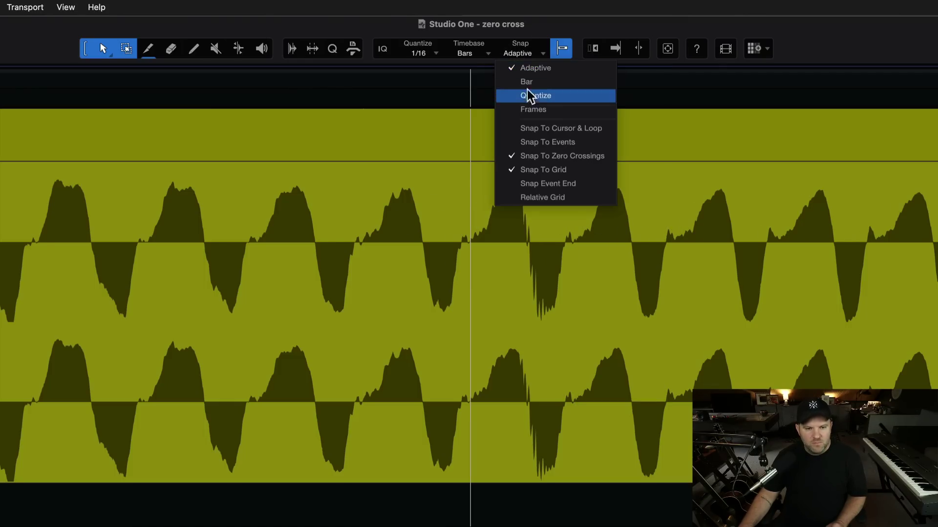
{"action": "left_click", "coordinate": [535, 157]}
{"action": "left_click", "coordinate": [529, 54]}
{"action": "left_click", "coordinate": [529, 54]}
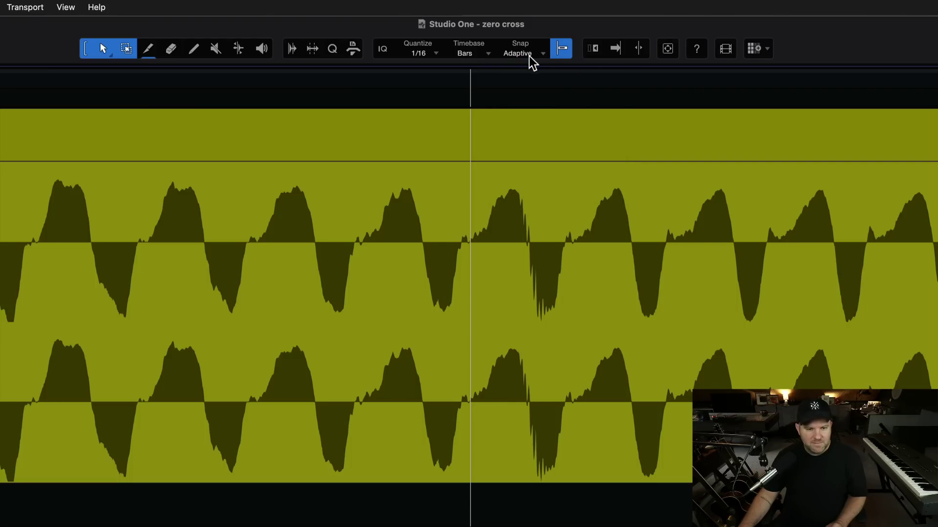
{"action": "scroll", "coordinate": [660, 235], "scroll_direction": "down", "scroll_amount": 5}
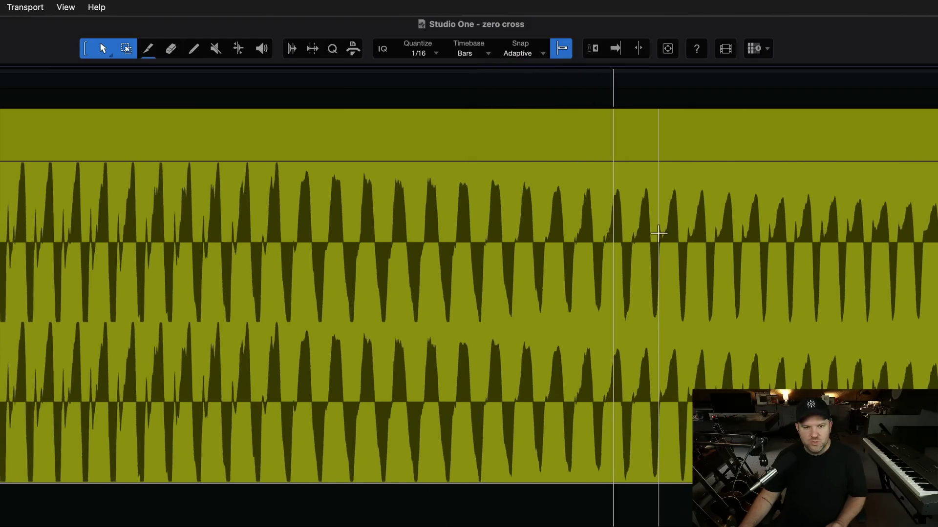
{"action": "scroll", "coordinate": [677, 247], "scroll_direction": "down", "scroll_amount": 6}
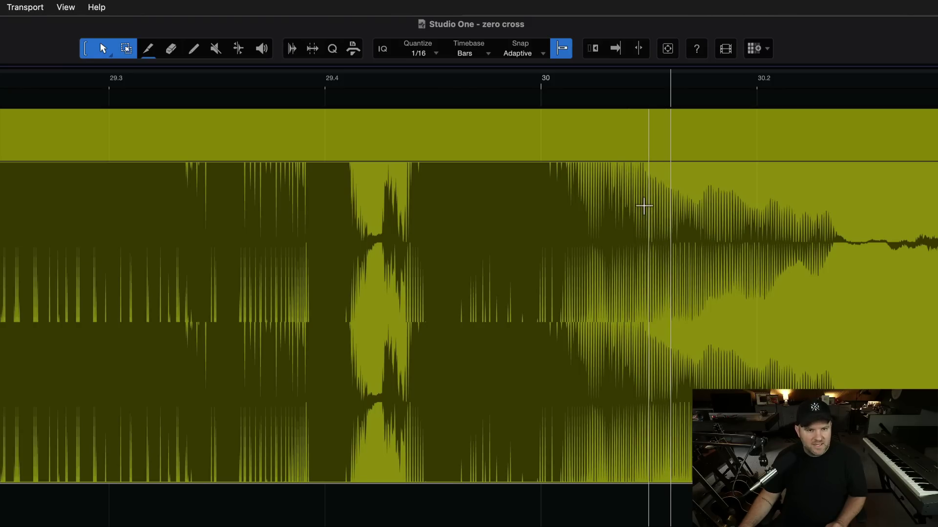
- Re-enable Snap To Zero Crossings in the snap options and check that it is active
{"action": "left_click", "coordinate": [529, 53]}
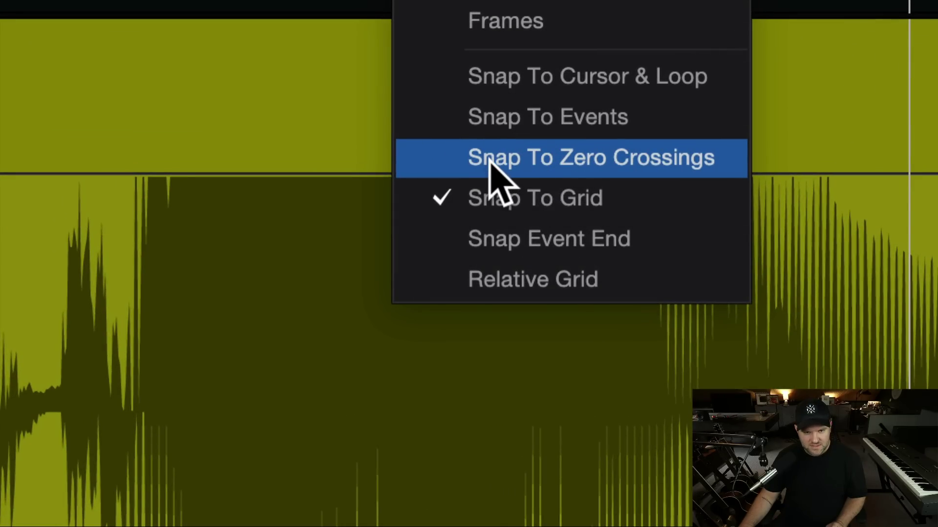
{"action": "left_click", "coordinate": [490, 162]}
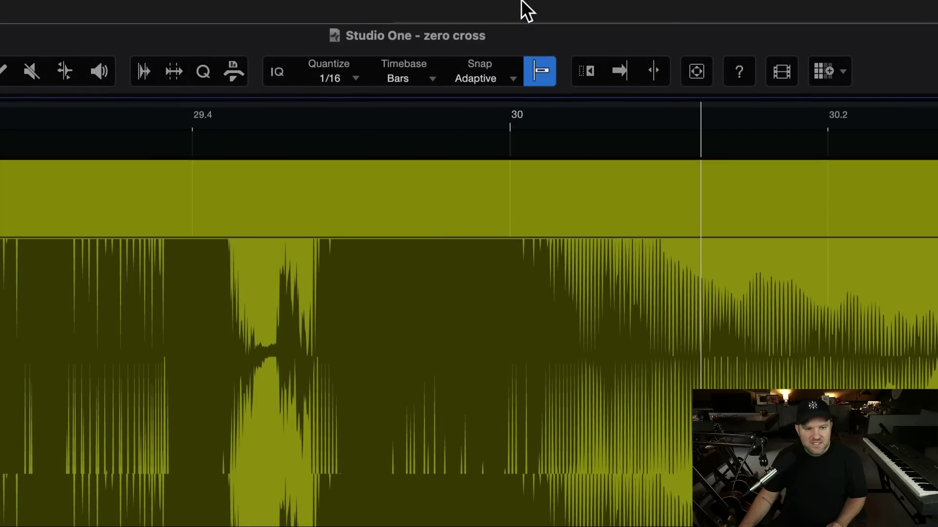
{"action": "left_click", "coordinate": [510, 80]}
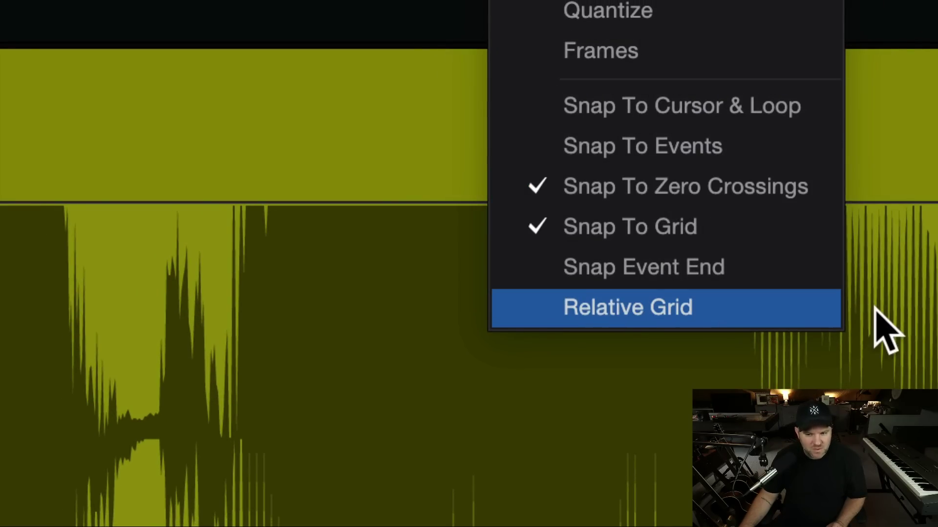
{"action": "left_click", "coordinate": [628, 213]}
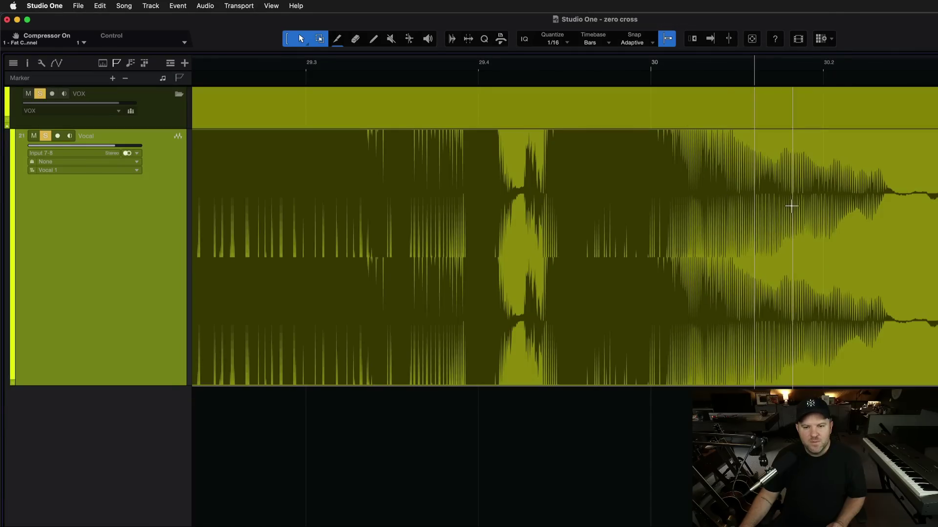
- Split the Vocal event at the zero crossing just before the jagged wave cycle and delete the short piece containing it
{"action": "scroll", "coordinate": [754, 211], "scroll_direction": "up", "scroll_amount": 15}
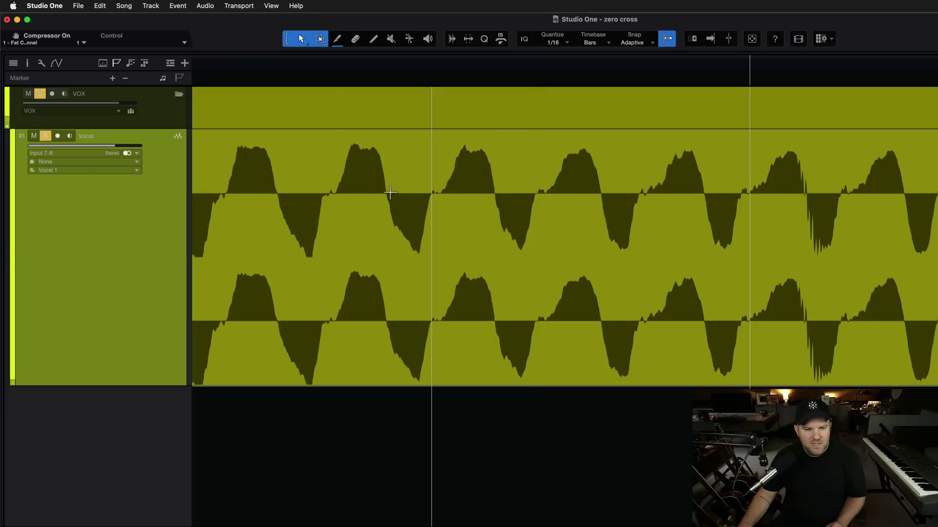
{"action": "scroll", "coordinate": [429, 195], "scroll_direction": "up", "scroll_amount": 10}
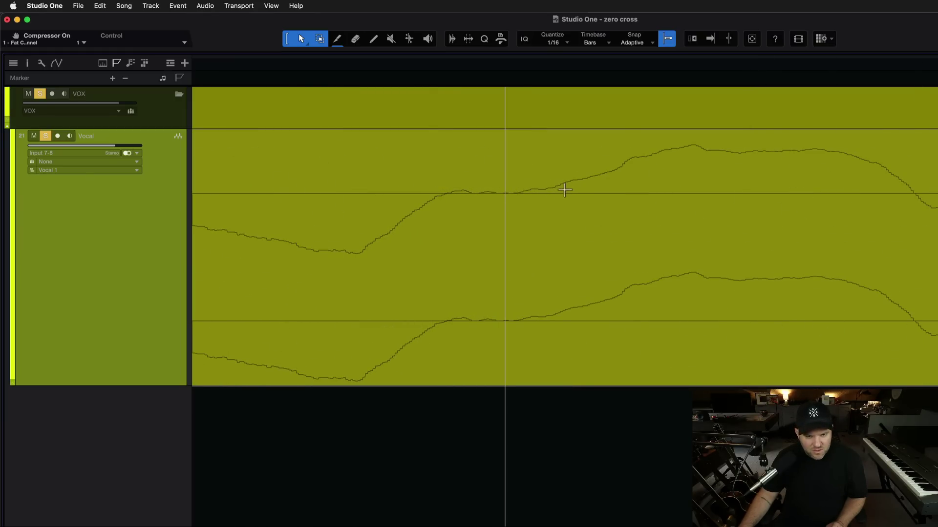
{"action": "scroll", "coordinate": [468, 216], "scroll_direction": "down", "scroll_amount": 5}
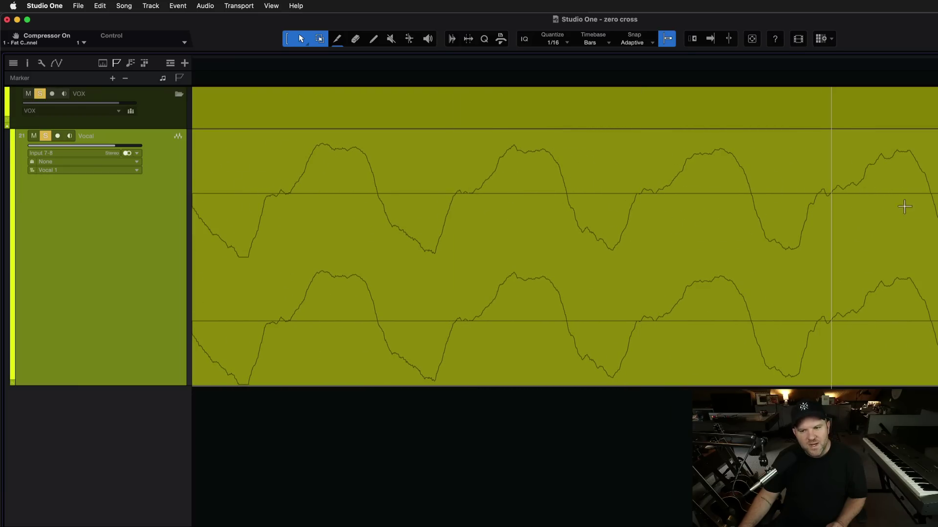
{"action": "scroll", "coordinate": [867, 210], "scroll_direction": "right", "scroll_amount": 5}
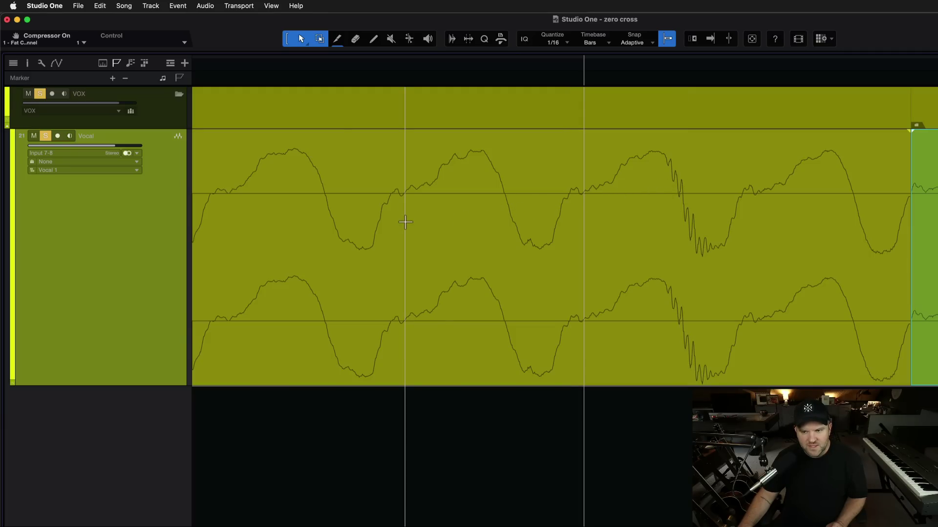
{"action": "left_click", "coordinate": [571, 206]}
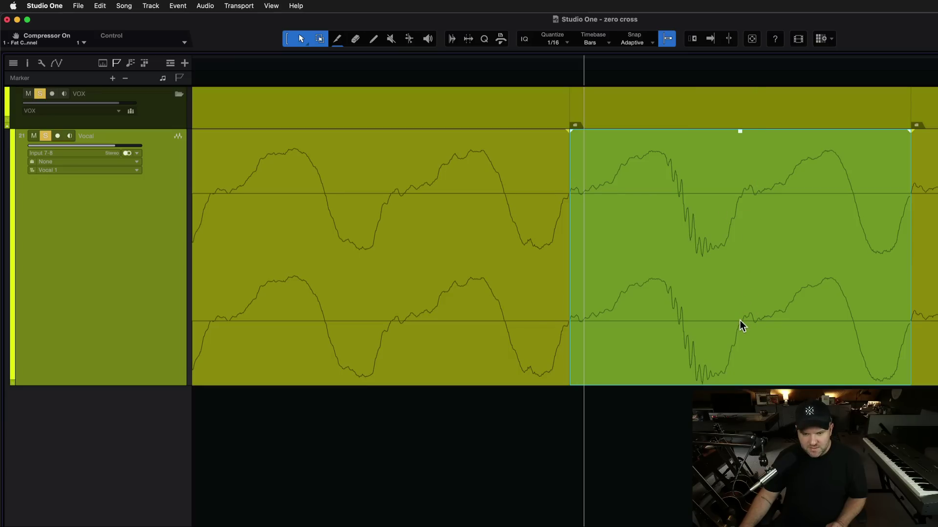
{"action": "key", "text": "Delete"}
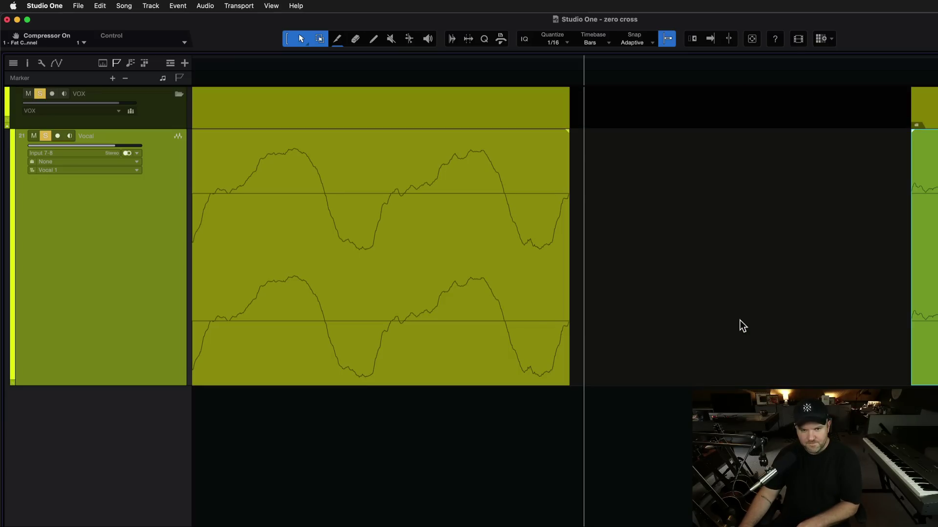
- Move the remaining Vocal tail event earlier so it butts against the end of the preceding event, closing the gap
{"action": "scroll", "coordinate": [739, 321], "scroll_direction": "down", "scroll_amount": 5}
{"action": "scroll", "coordinate": [740, 320], "scroll_direction": "down", "scroll_amount": 6}
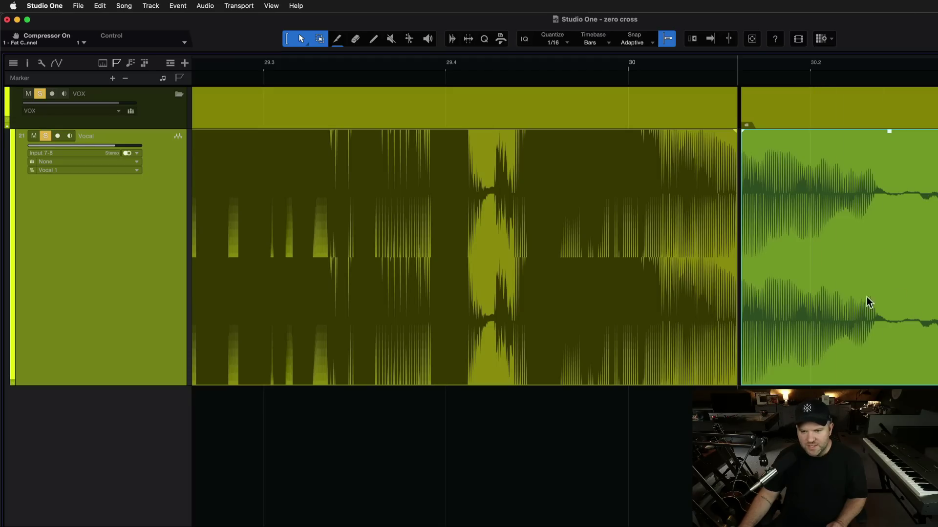
{"action": "scroll", "coordinate": [750, 212], "scroll_direction": "up", "scroll_amount": 5}
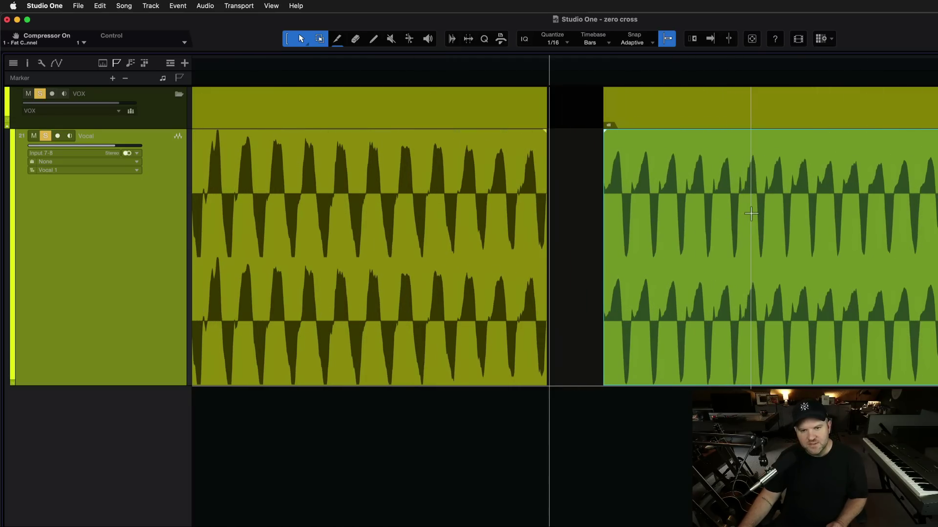
{"action": "scroll", "coordinate": [568, 248], "scroll_direction": "up", "scroll_amount": 5}
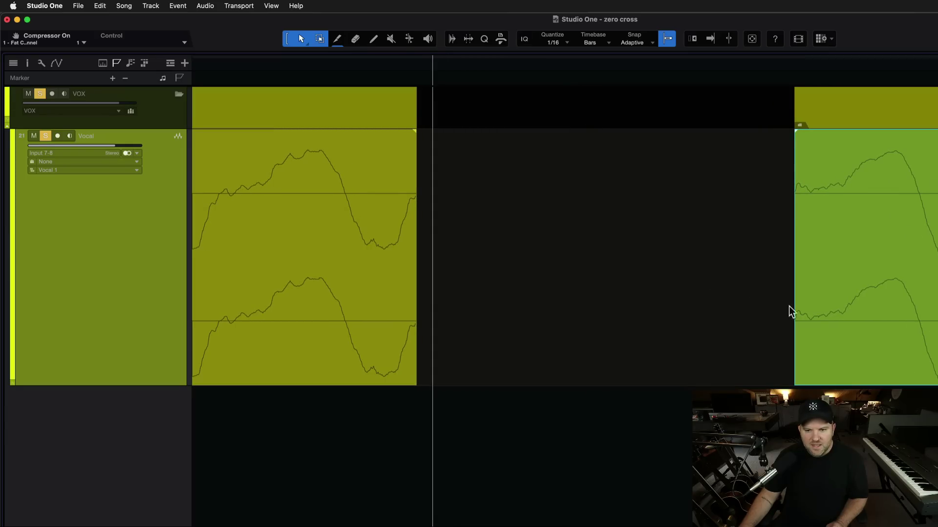
{"action": "left_click_drag", "start_coordinate": [843, 328], "coordinate": [575, 300]}
{"action": "scroll", "coordinate": [589, 300], "scroll_direction": "down", "scroll_amount": 1}
{"action": "scroll", "coordinate": [532, 315], "scroll_direction": "left", "scroll_amount": 3}
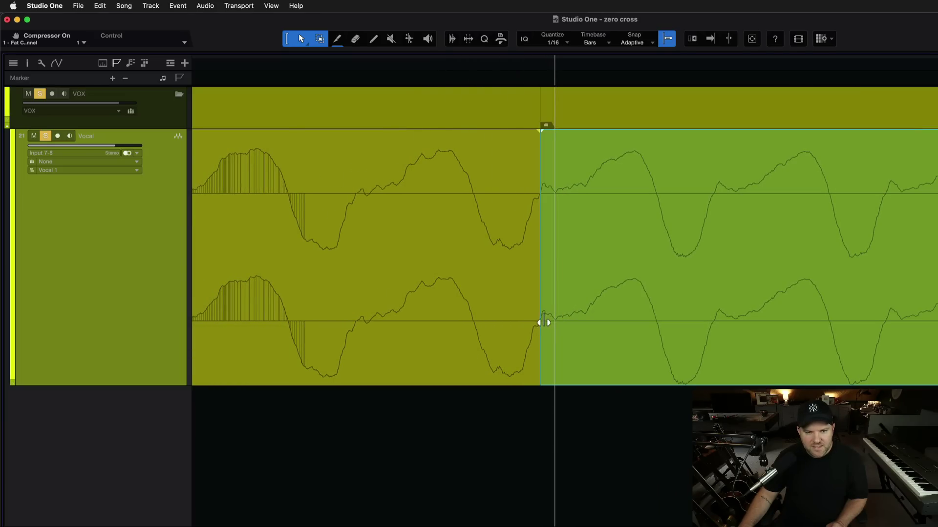
- Examine how the wave cycles line up across the join between the two Vocal events, close up and in the wider waveform
{"action": "scroll", "coordinate": [546, 195], "scroll_direction": "up", "scroll_amount": 8}
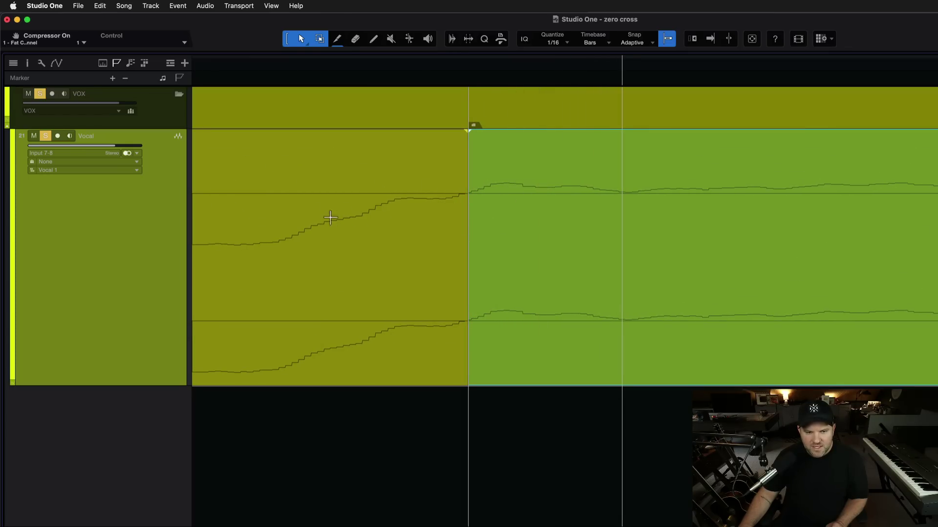
{"action": "scroll", "coordinate": [455, 282], "scroll_direction": "down", "scroll_amount": 8}
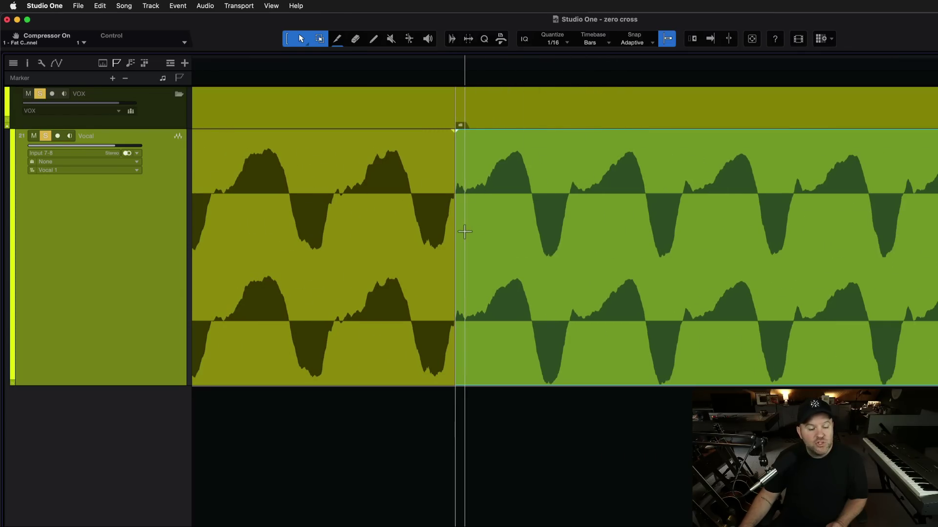
{"action": "scroll", "coordinate": [464, 232], "scroll_direction": "down", "scroll_amount": 10}
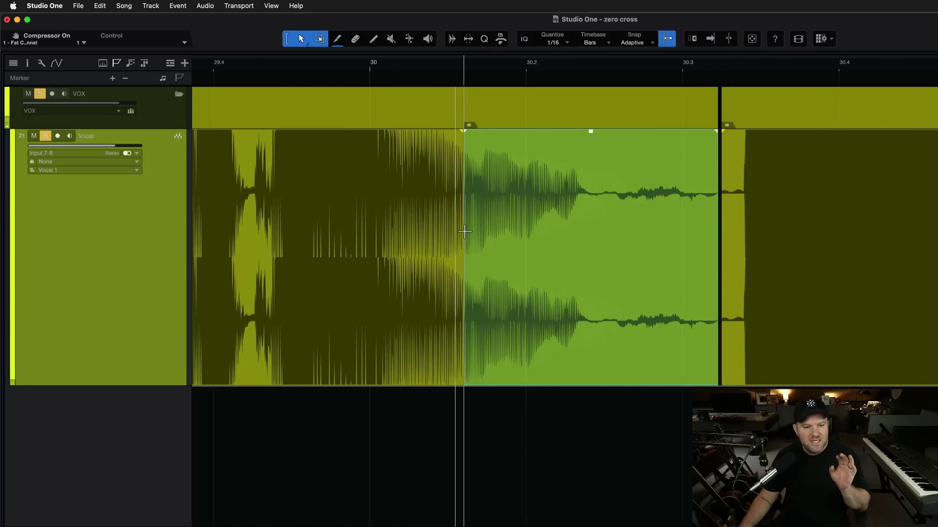
{"action": "scroll", "coordinate": [464, 232], "scroll_direction": "down", "scroll_amount": 3}
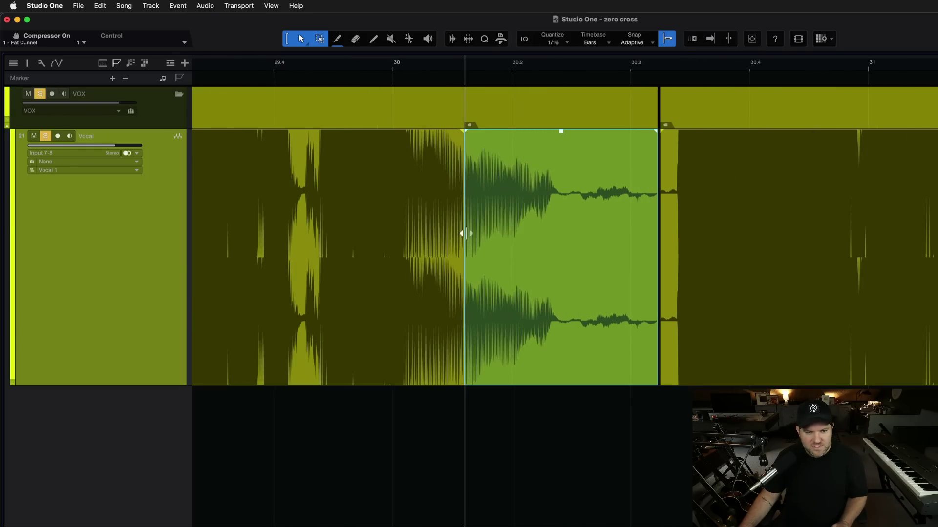
{"action": "scroll", "coordinate": [429, 227], "scroll_direction": "up", "scroll_amount": 15}
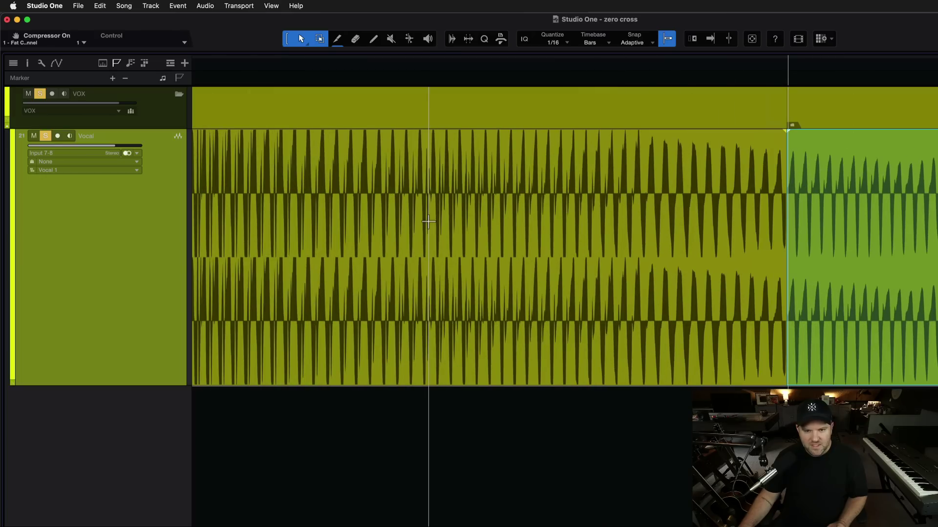
{"action": "scroll", "coordinate": [831, 254], "scroll_direction": "up", "scroll_amount": 5}
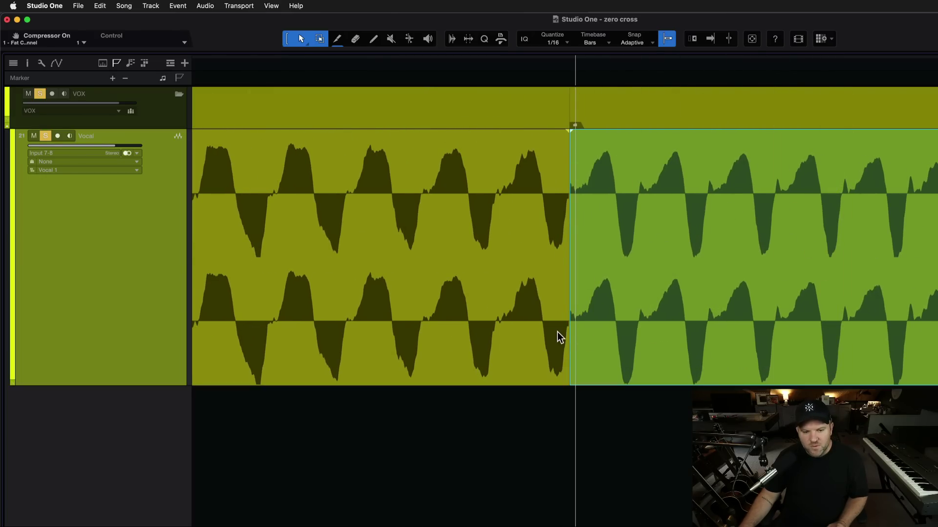
{"action": "mouse_move", "coordinate": [572, 368]}
{"action": "left_mouse_down"}
{"action": "mouse_move", "coordinate": [394, 348]}
{"action": "mouse_move", "coordinate": [570, 350]}
{"action": "left_mouse_up"}
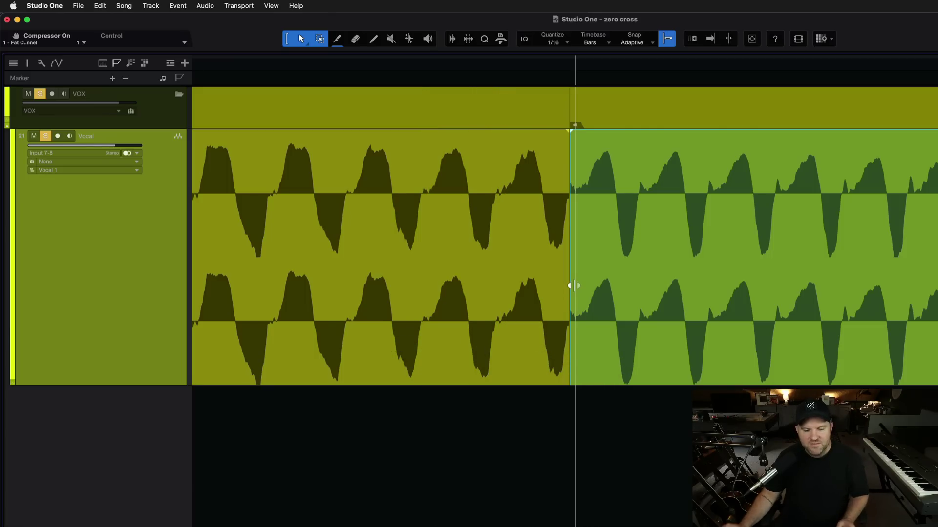
{"action": "scroll", "coordinate": [574, 286], "scroll_direction": "down", "scroll_amount": 5}
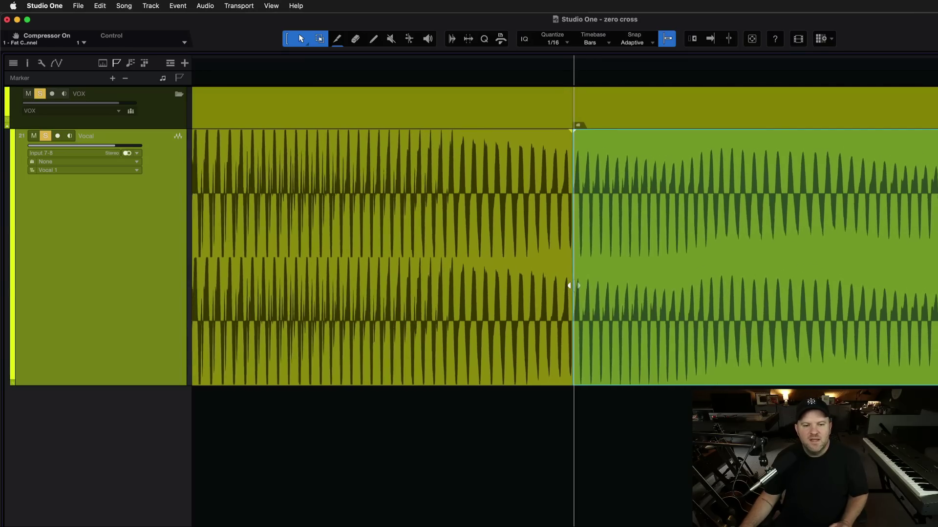
{"action": "scroll", "coordinate": [574, 285], "scroll_direction": "down", "scroll_amount": 3}
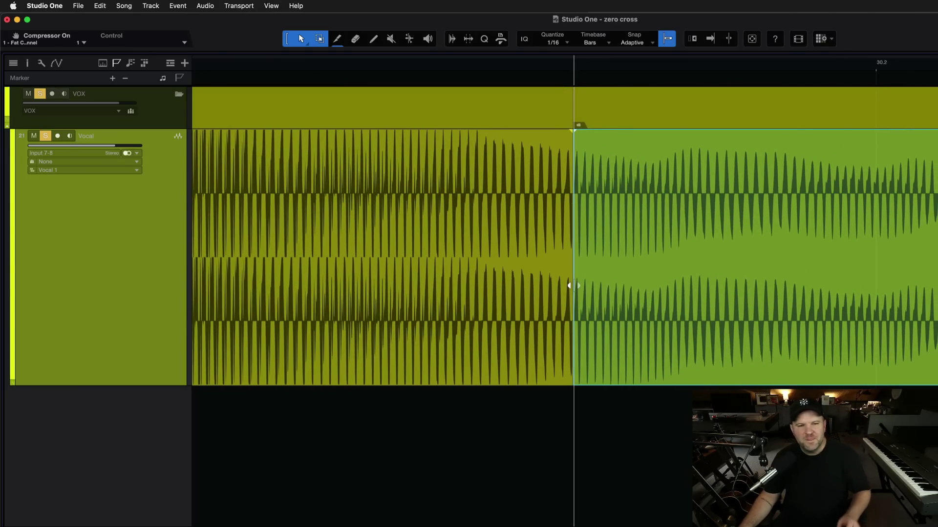
{"action": "scroll", "coordinate": [574, 285], "scroll_direction": "down", "scroll_amount": 4}
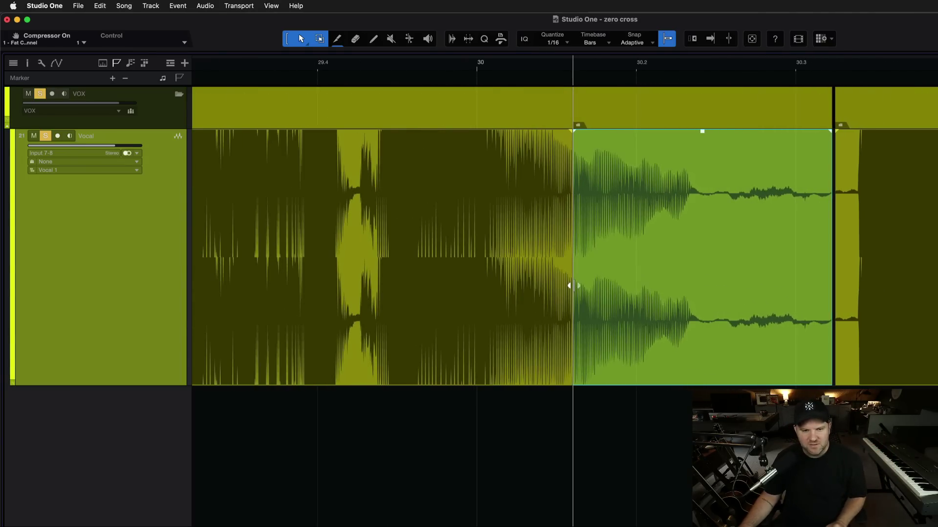
- Insert a marker named SOUND? at the join between the two Vocal events after bar 30
{"action": "scroll", "coordinate": [572, 285], "scroll_direction": "up", "scroll_amount": 1}
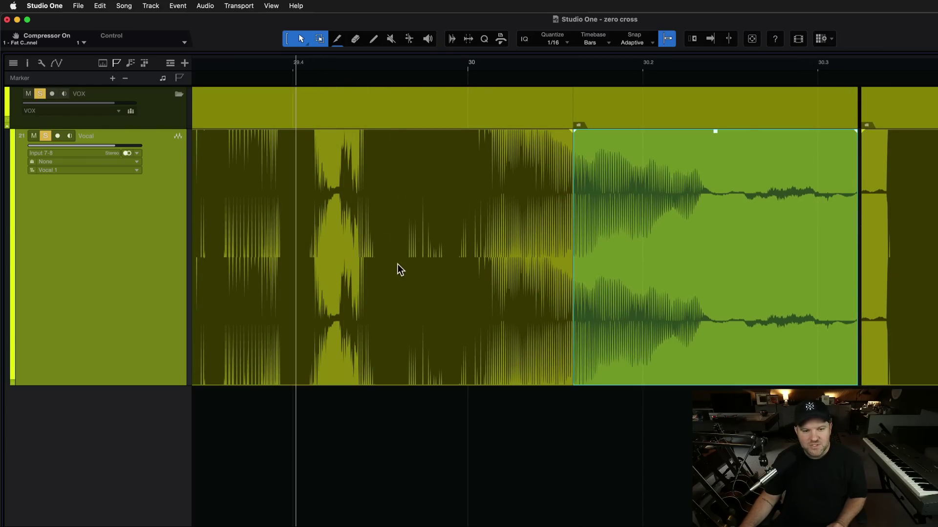
{"action": "scroll", "coordinate": [397, 264], "scroll_direction": "down", "scroll_amount": 1}
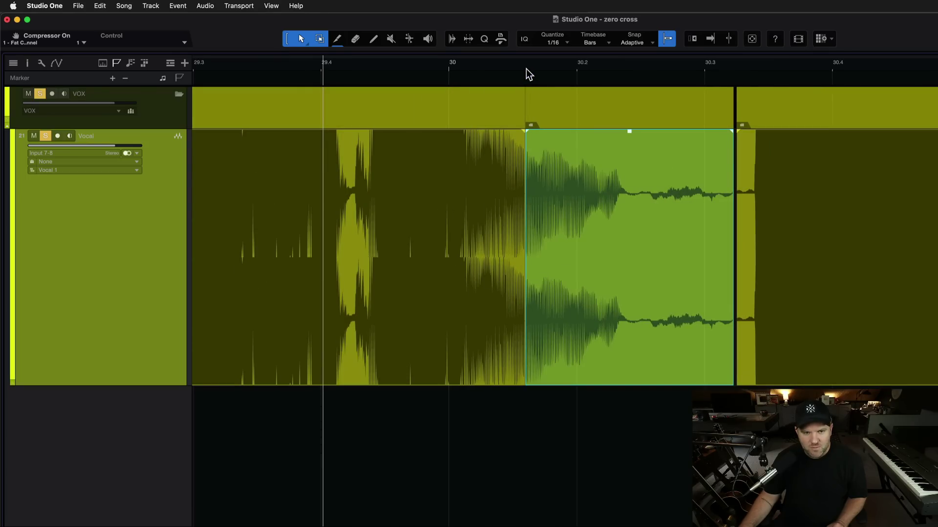
{"action": "key", "text": "shift+Insert"}
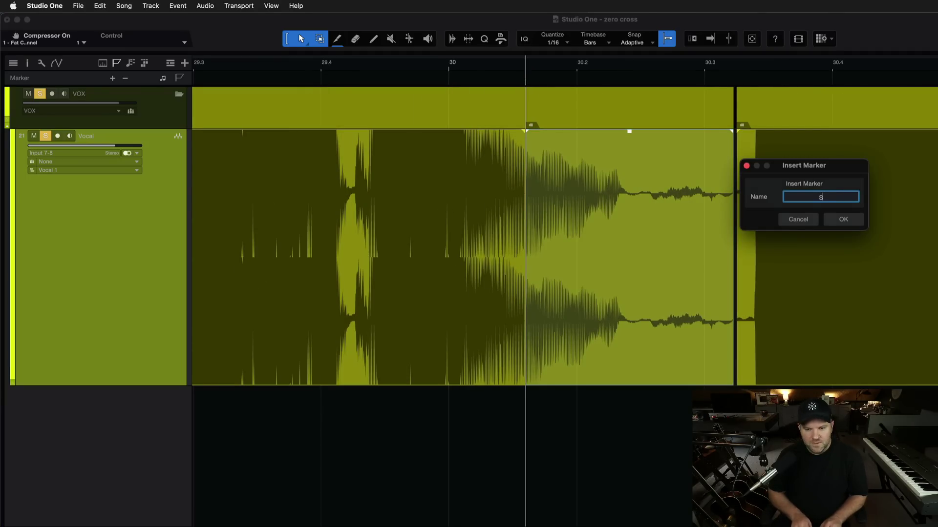
{"action": "key", "text": "Return"}
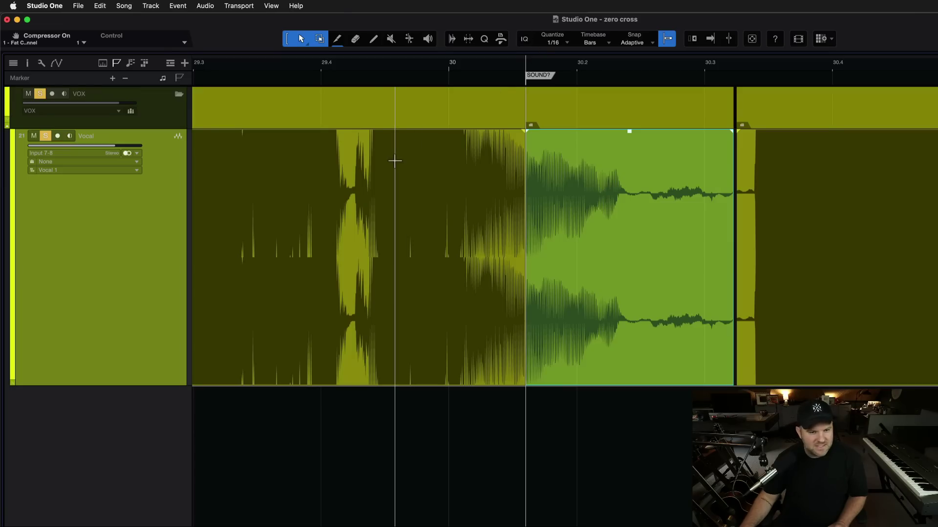
- Play the Vocal from just before bar 29 to listen to the join at the SOUND? marker
{"action": "left_click", "coordinate": [219, 69]}
{"action": "scroll", "coordinate": [408, 247], "scroll_direction": "down", "scroll_amount": 3}
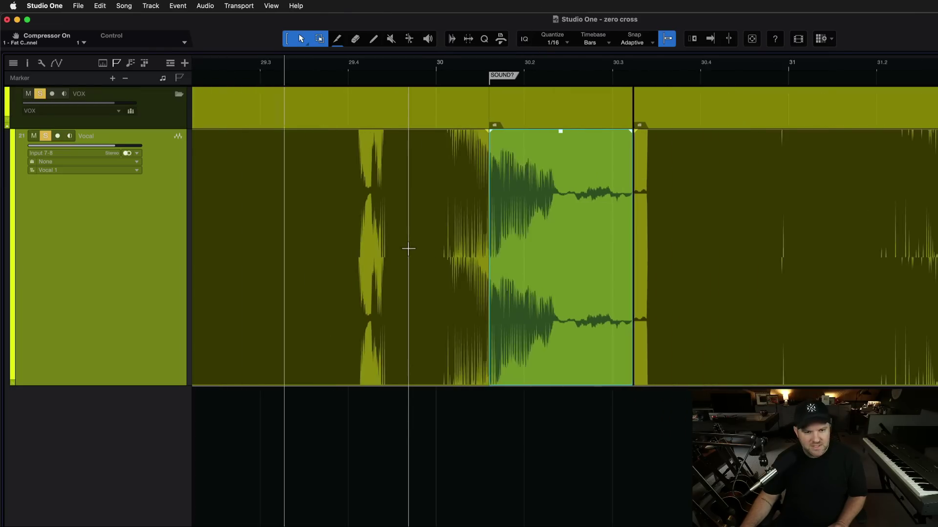
{"action": "left_click", "coordinate": [223, 67]}
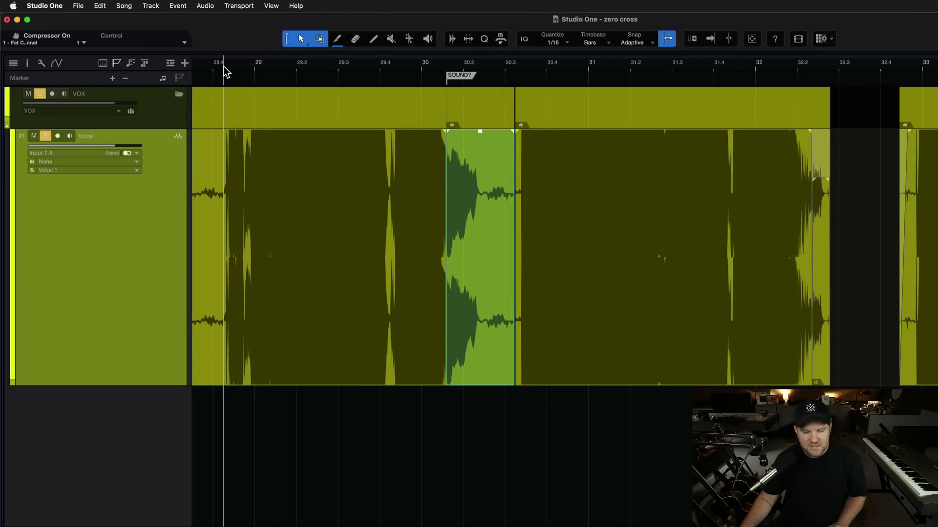
{"action": "key", "text": "space"}
{"action": "scroll", "coordinate": [418, 224], "scroll_direction": "up", "scroll_amount": 4}
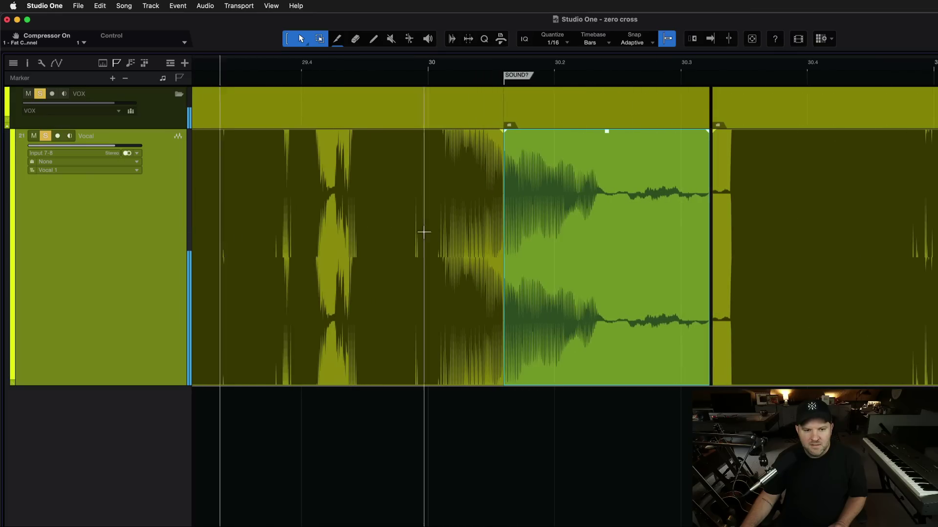
- Try extending the start of the Vocal tail event back over the join to about 30.01.03.18, and undo it
{"action": "key", "text": "space"}
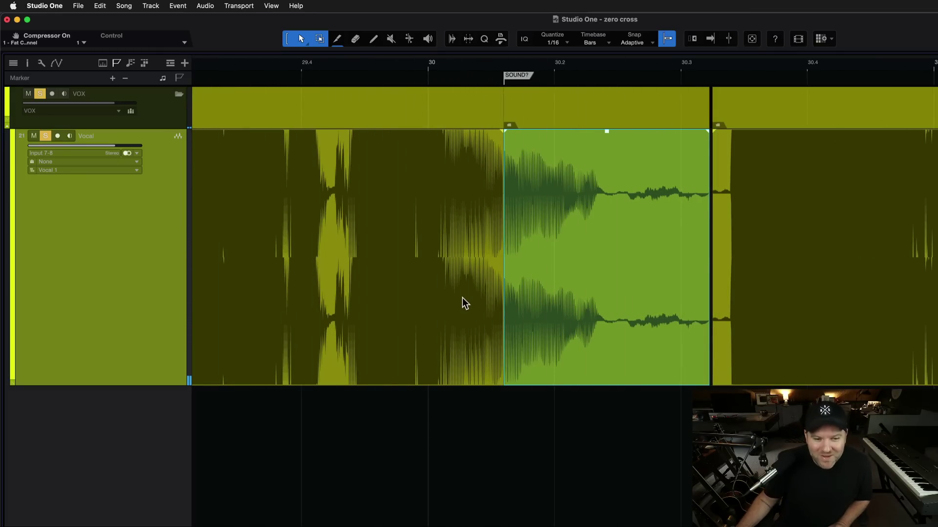
{"action": "scroll", "coordinate": [572, 276], "scroll_direction": "up", "scroll_amount": 5}
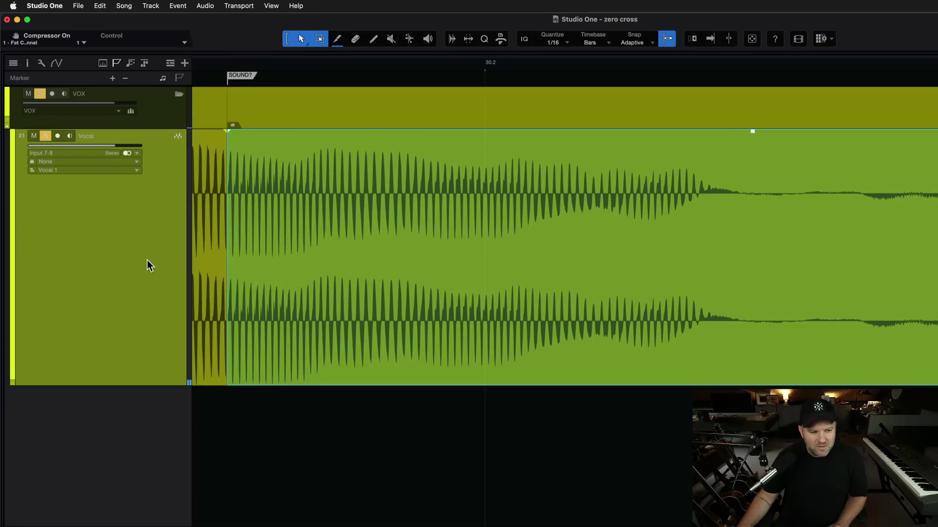
{"action": "scroll", "coordinate": [204, 264], "scroll_direction": "up", "scroll_amount": 5}
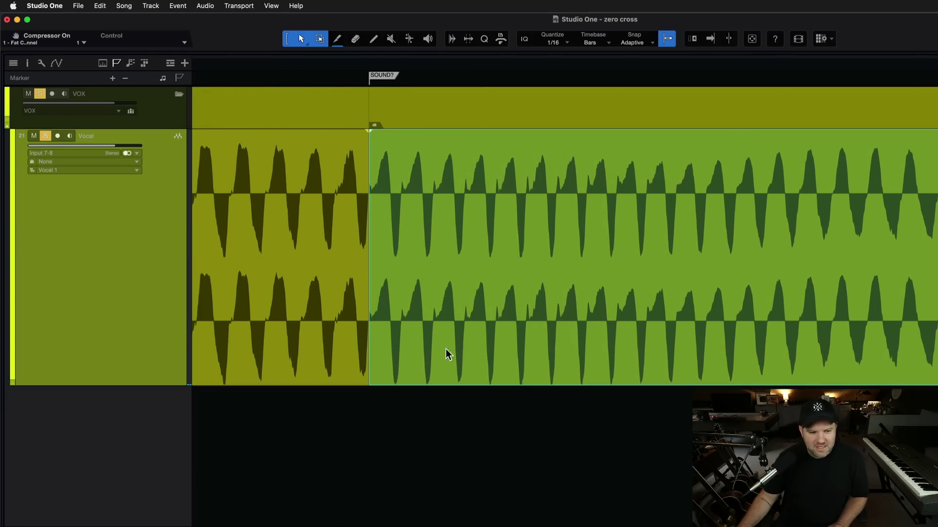
{"action": "scroll", "coordinate": [369, 337], "scroll_direction": "left", "scroll_amount": 2}
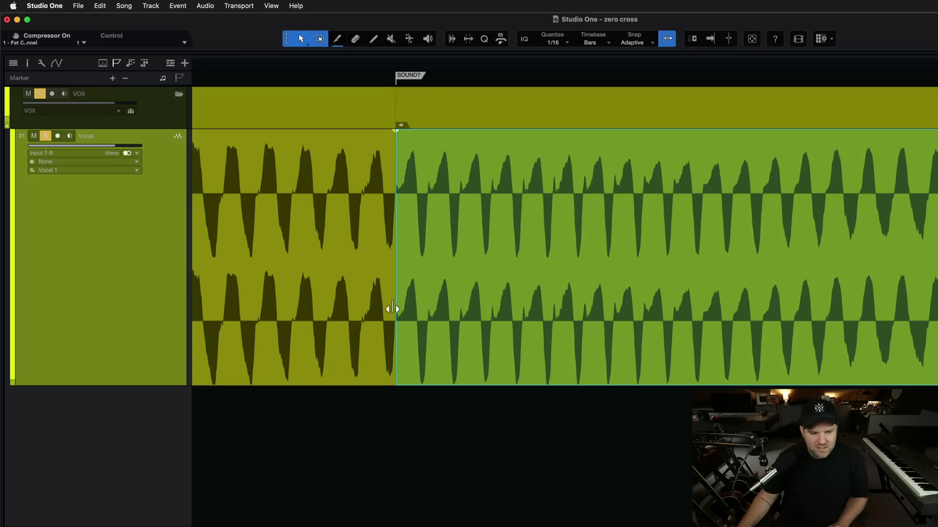
{"action": "left_click_drag", "start_coordinate": [397, 336], "coordinate": [214, 318]}
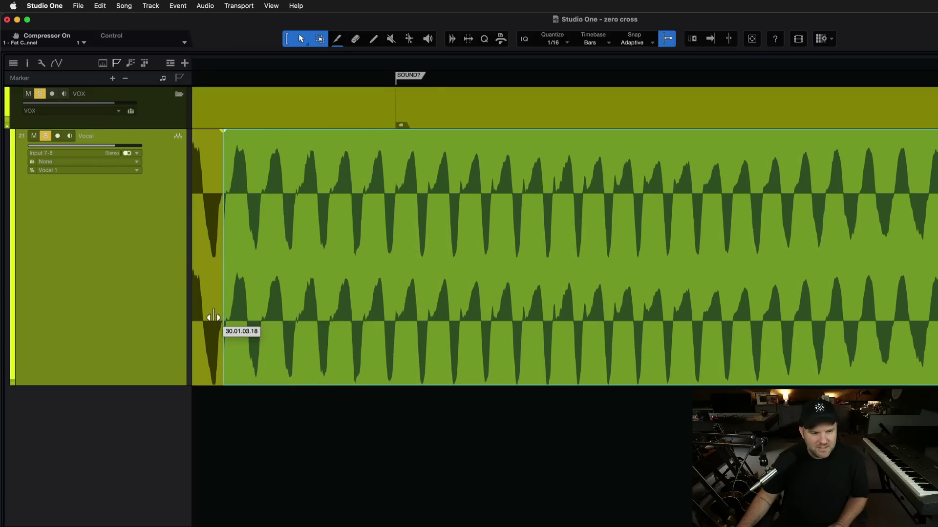
{"action": "scroll", "coordinate": [282, 316], "scroll_direction": "left", "scroll_amount": 10}
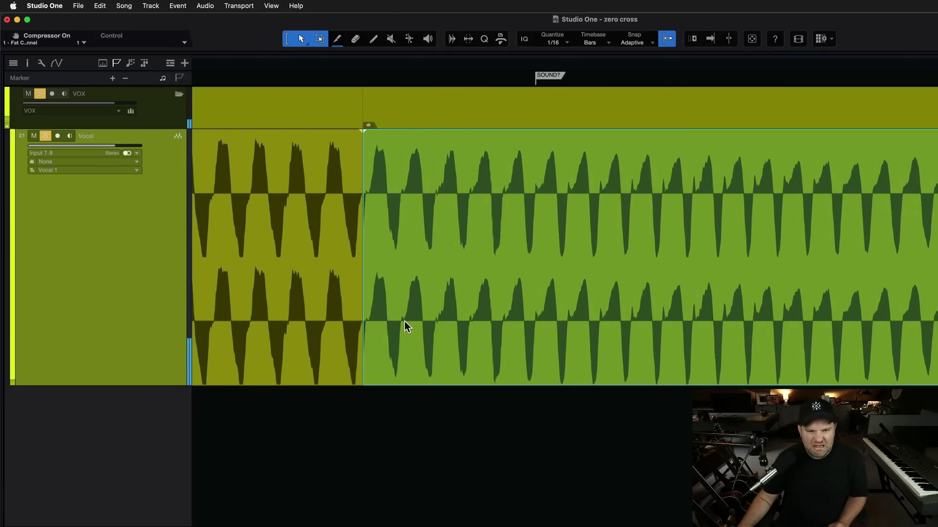
{"action": "key", "text": "super+z"}
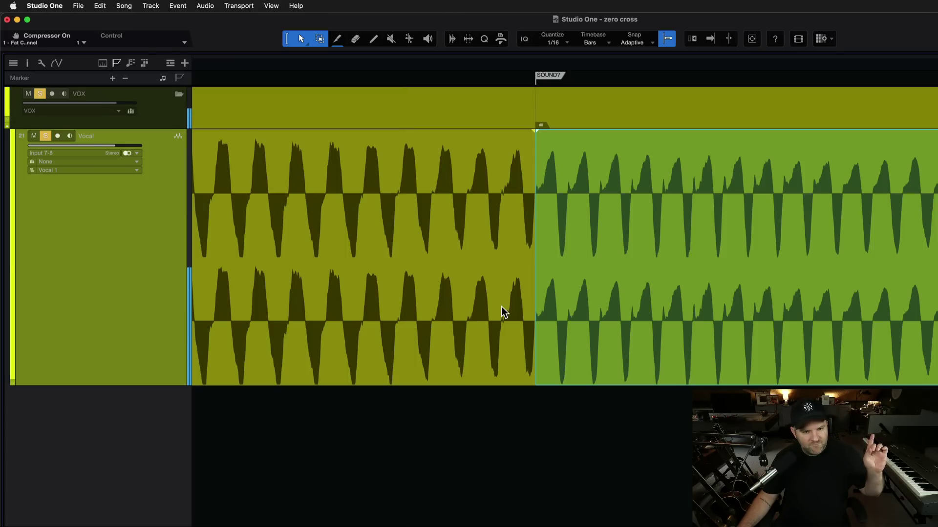
- Inspect the wave cycles around 30.2 and play the Vocal from just before the SOUND? marker to hear the join
{"action": "scroll", "coordinate": [501, 306], "scroll_direction": "down", "scroll_amount": 5}
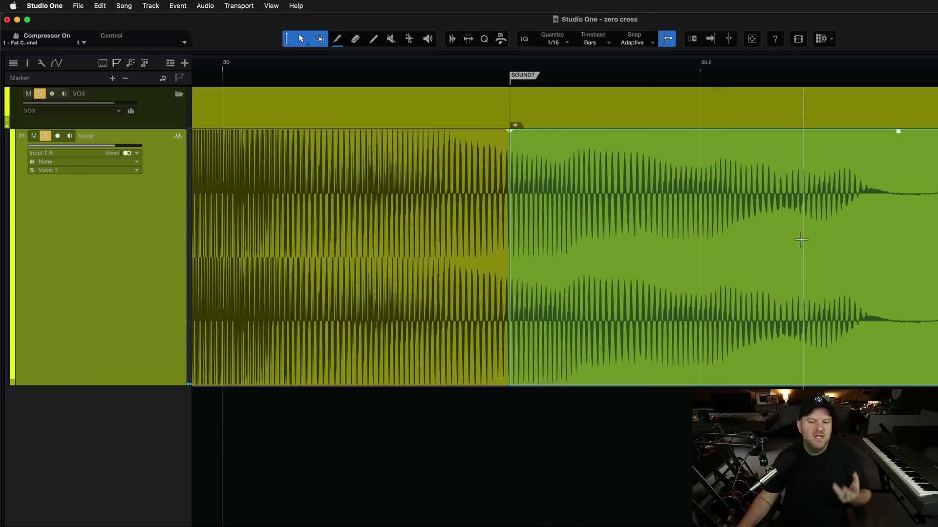
{"action": "scroll", "coordinate": [705, 212], "scroll_direction": "up", "scroll_amount": 6}
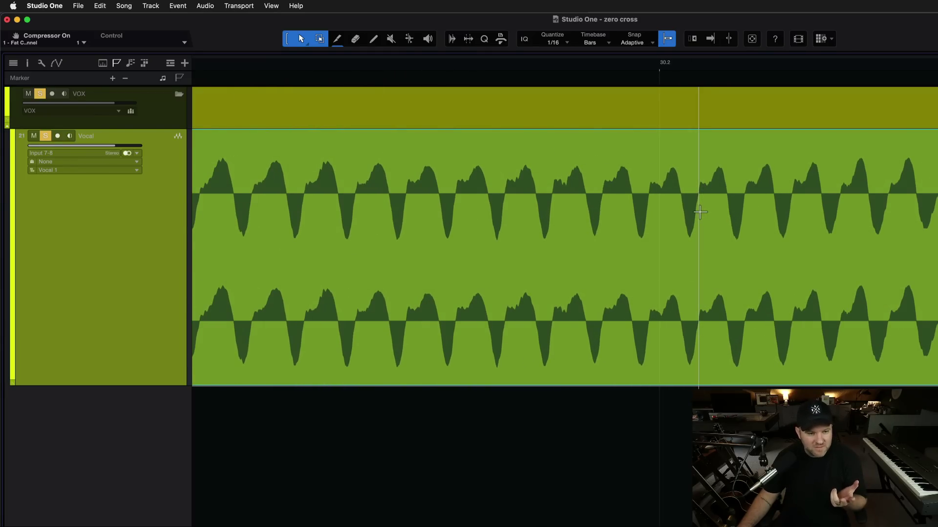
{"action": "scroll", "coordinate": [699, 213], "scroll_direction": "right", "scroll_amount": 6}
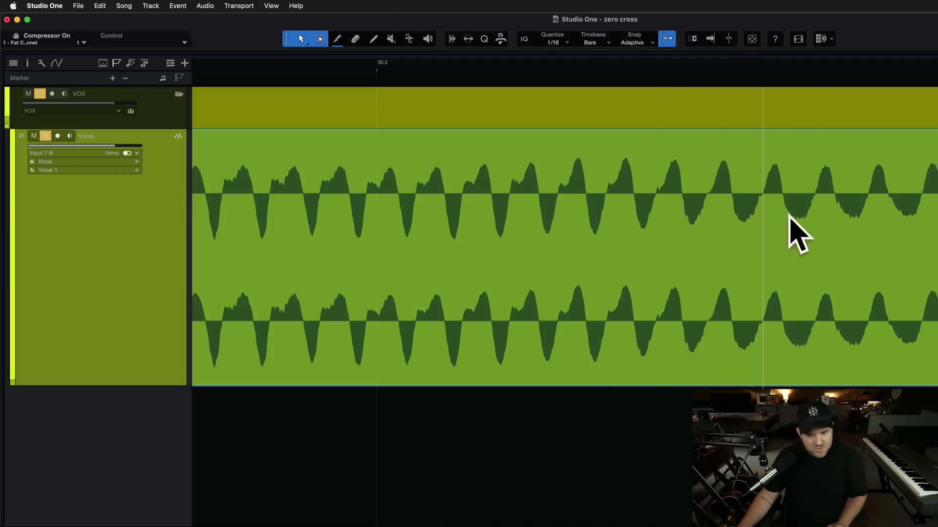
{"action": "scroll", "coordinate": [845, 222], "scroll_direction": "up", "scroll_amount": 3}
{"action": "scroll", "coordinate": [845, 222], "scroll_direction": "down", "scroll_amount": 6}
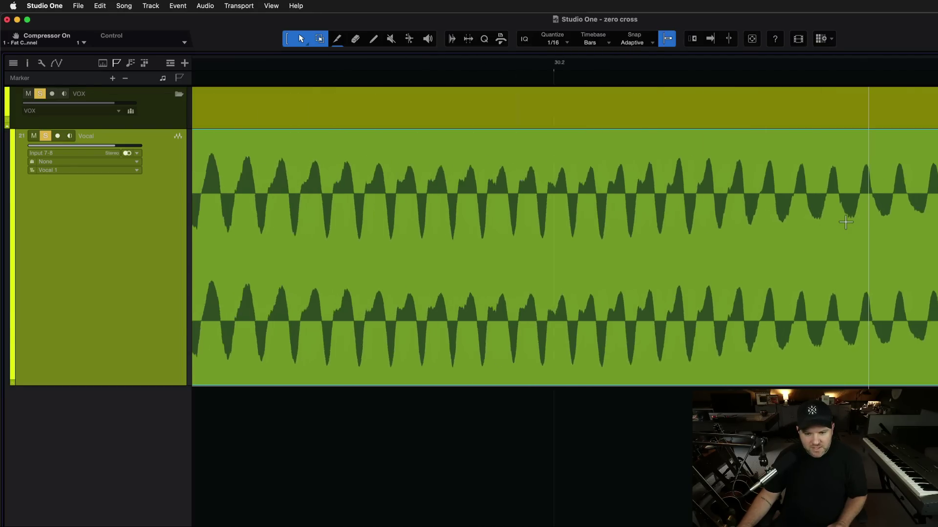
{"action": "scroll", "coordinate": [845, 223], "scroll_direction": "down", "scroll_amount": 3}
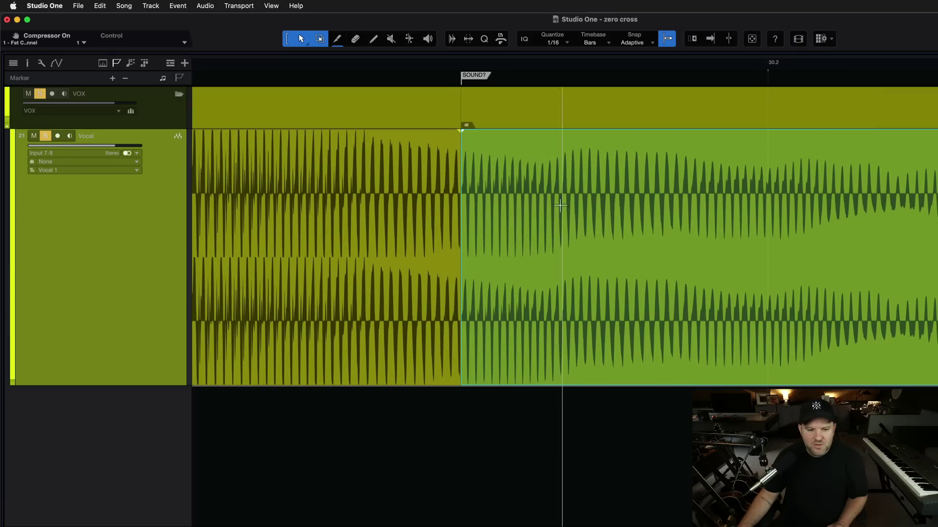
{"action": "left_click", "coordinate": [360, 69]}
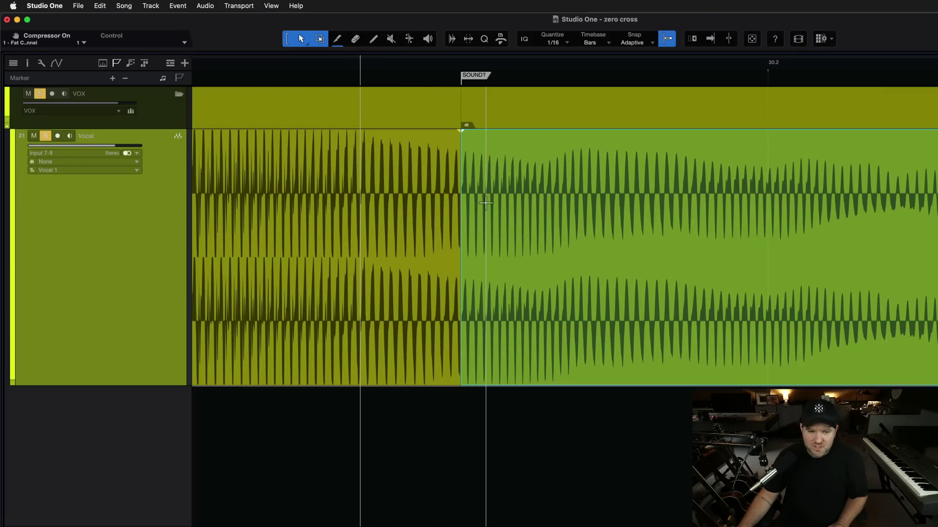
{"action": "key", "text": "space"}
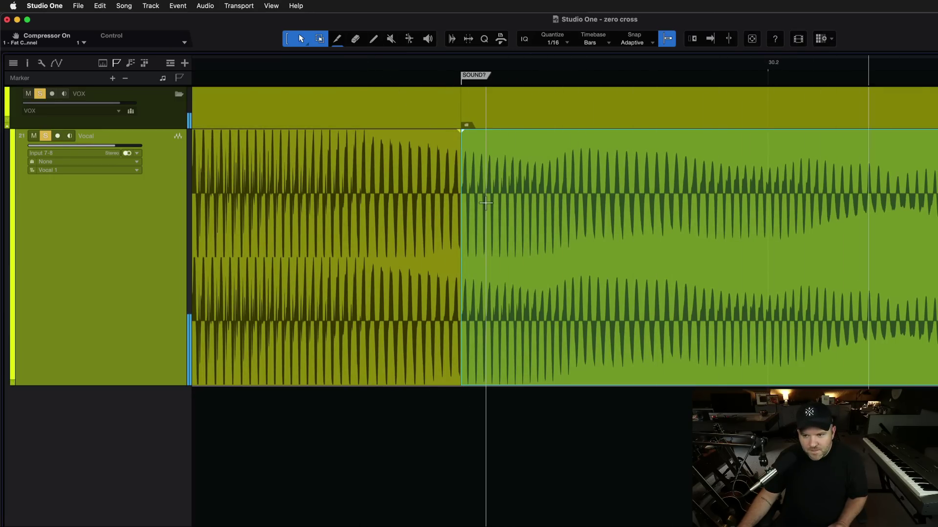
- Select the single wave cycle with the small spike in the decaying Vocal tail after 30.2, between zero crossings
{"action": "scroll", "coordinate": [925, 219], "scroll_direction": "up", "scroll_amount": 5}
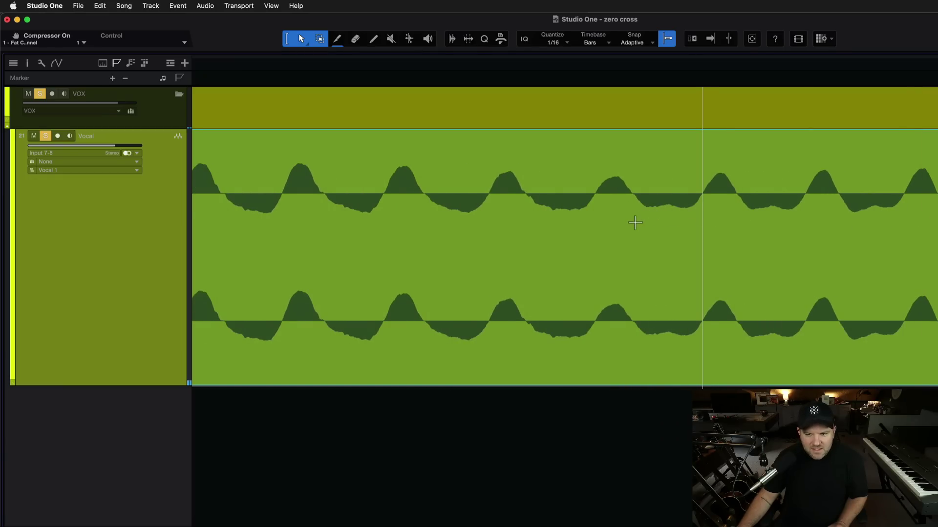
{"action": "scroll", "coordinate": [635, 223], "scroll_direction": "down", "scroll_amount": 2}
{"action": "scroll", "coordinate": [634, 222], "scroll_direction": "right", "scroll_amount": 3}
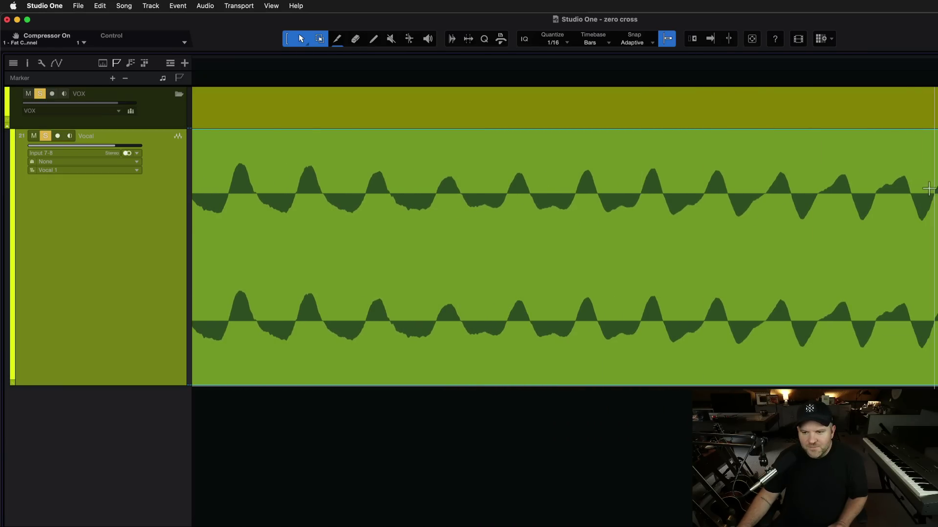
{"action": "scroll", "coordinate": [564, 258], "scroll_direction": "up", "scroll_amount": 4}
{"action": "scroll", "coordinate": [565, 257], "scroll_direction": "down", "scroll_amount": 3}
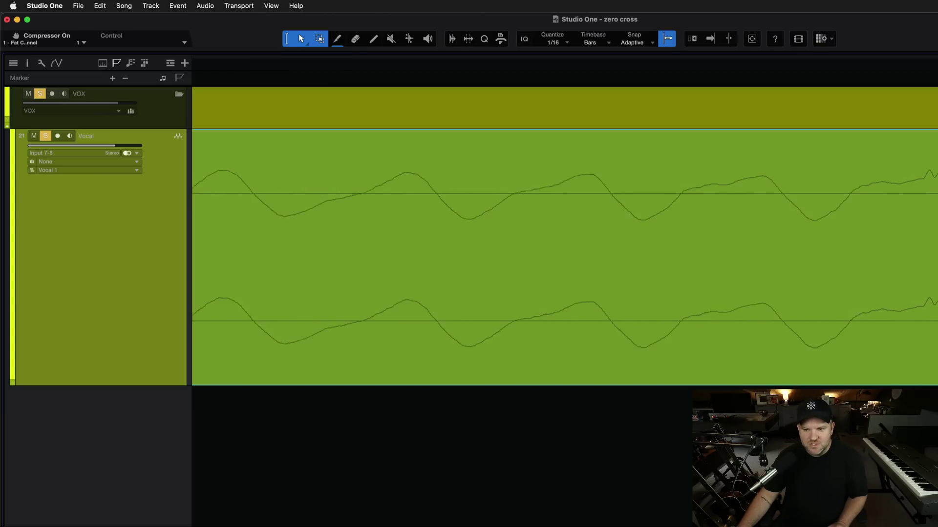
{"action": "scroll", "coordinate": [804, 235], "scroll_direction": "up", "scroll_amount": 1}
{"action": "scroll", "coordinate": [804, 235], "scroll_direction": "right", "scroll_amount": 3}
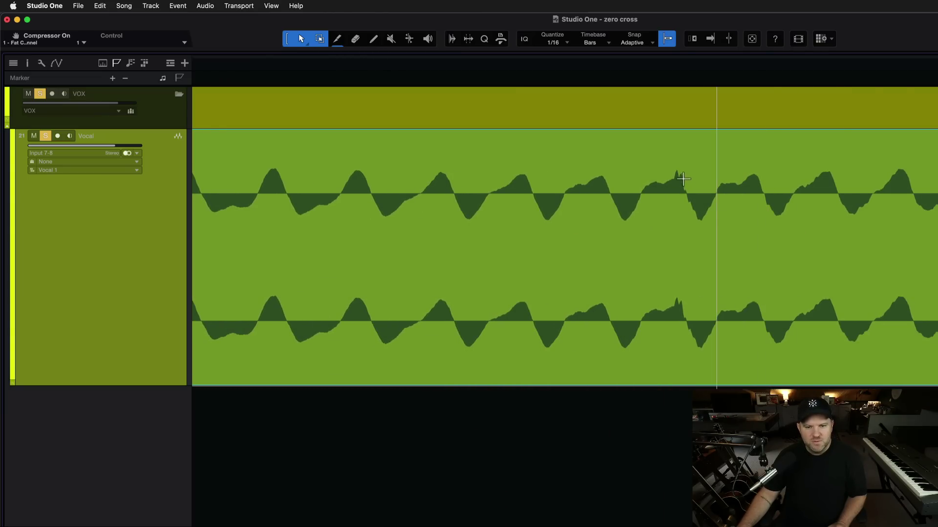
{"action": "key", "text": "space"}
{"action": "key", "text": "space"}
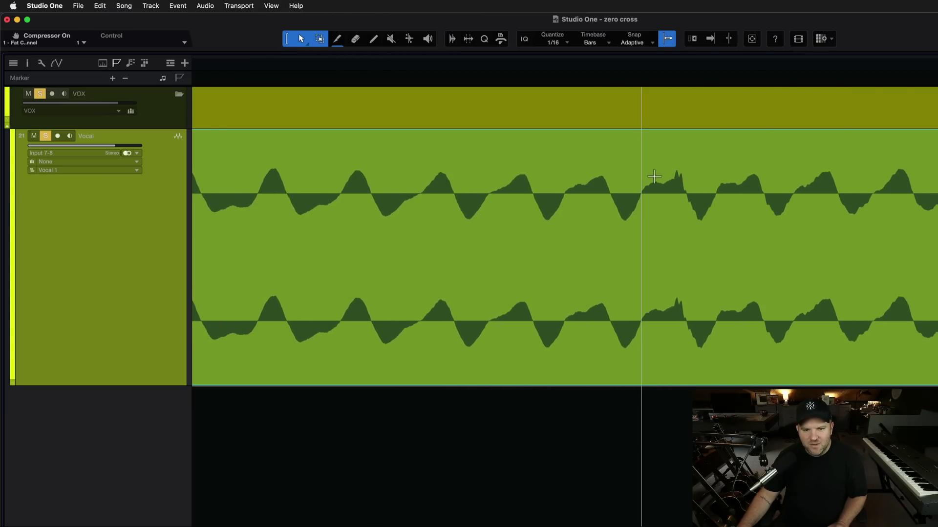
{"action": "left_click_drag", "start_coordinate": [640, 175], "coordinate": [716, 177]}
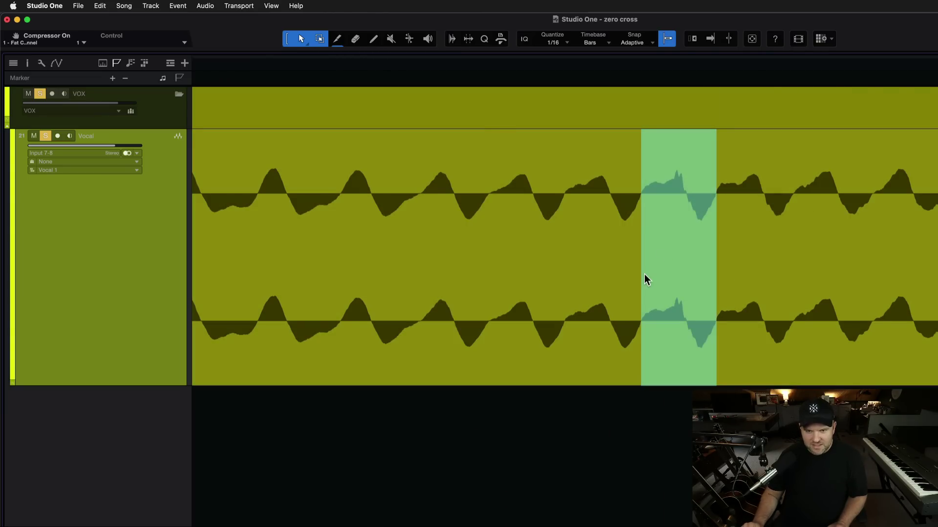
- Enable ripple editing and delete the spiked Vocal wave cycle between its zero crossings, closing the gap
{"action": "left_click", "coordinate": [693, 40]}
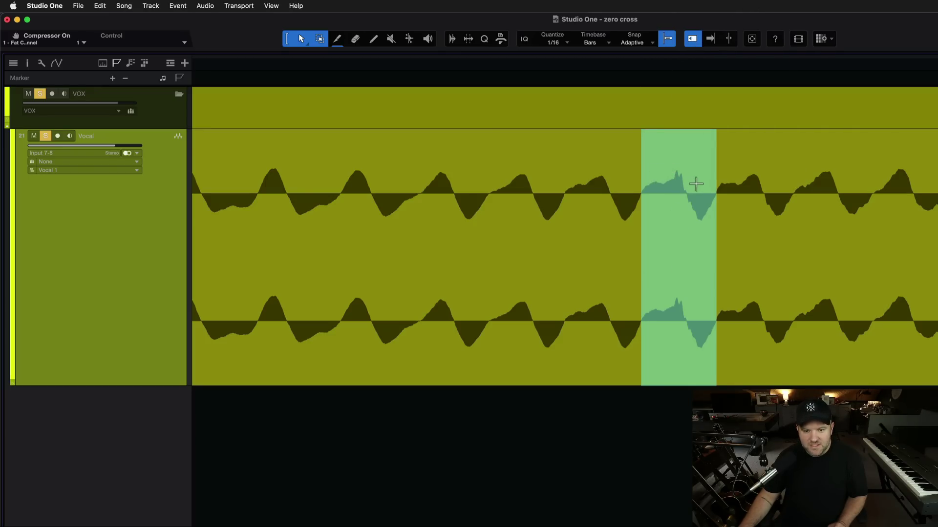
{"action": "scroll", "coordinate": [692, 192], "scroll_direction": "up", "scroll_amount": 3}
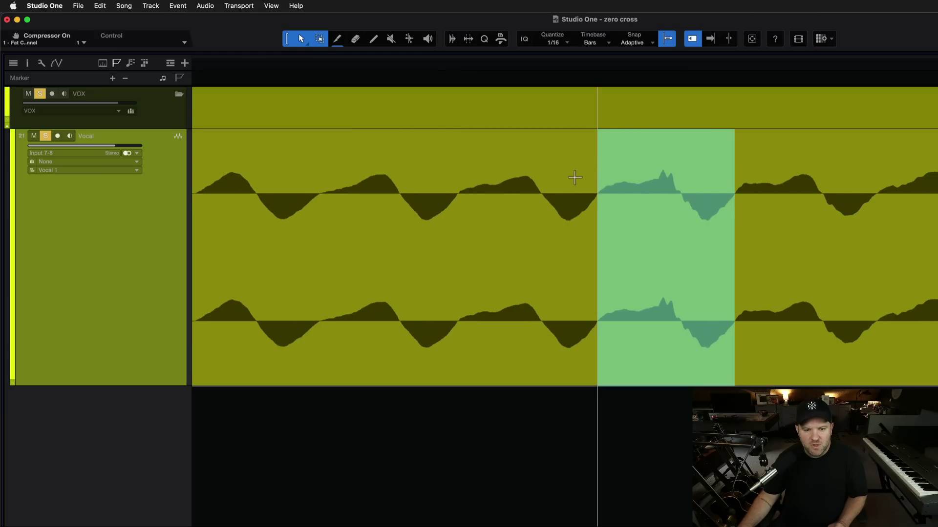
{"action": "left_click", "coordinate": [591, 234]}
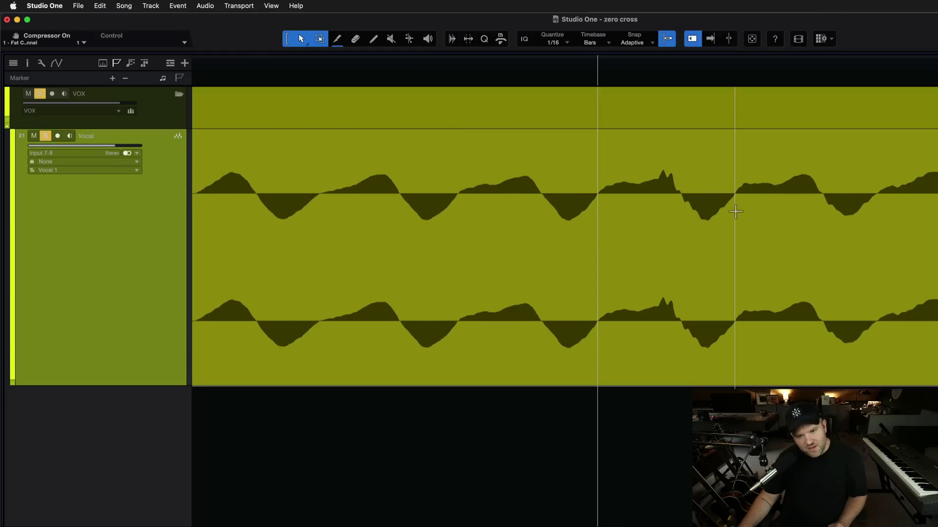
{"action": "left_click_drag", "start_coordinate": [600, 173], "coordinate": [690, 207]}
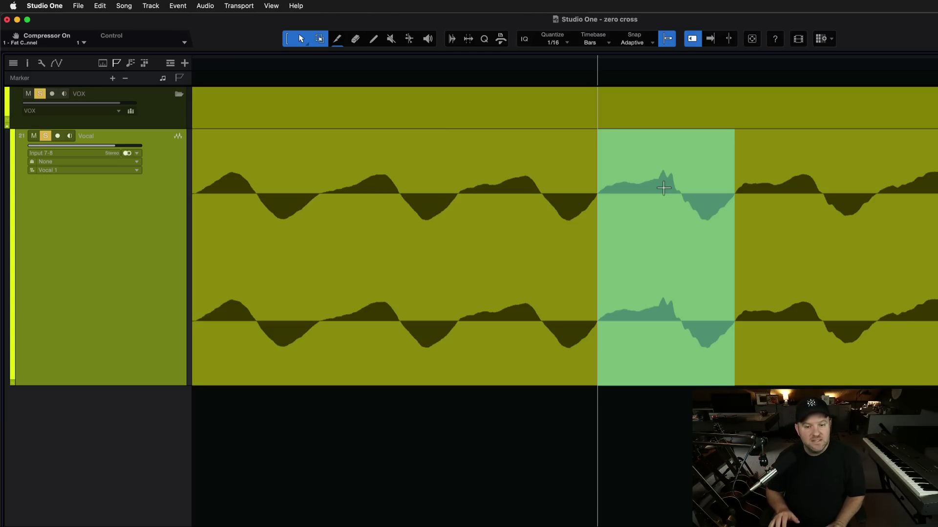
{"action": "key", "text": "Delete"}
- Play the Vocal from just after the start of bar 30 to listen to the new cut after 30.2
{"action": "scroll", "coordinate": [643, 304], "scroll_direction": "down", "scroll_amount": 10}
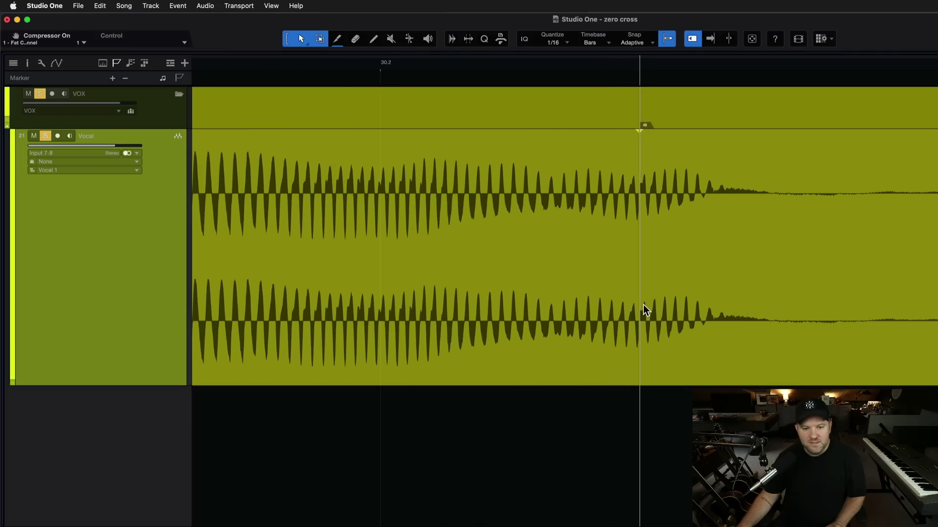
{"action": "left_click", "coordinate": [440, 60]}
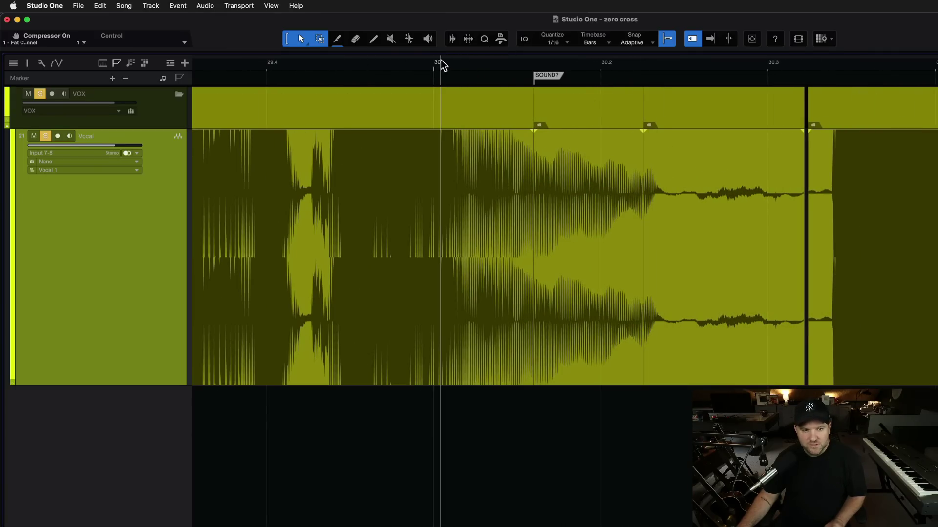
{"action": "key", "text": "space"}
{"action": "left_click", "coordinate": [440, 60]}
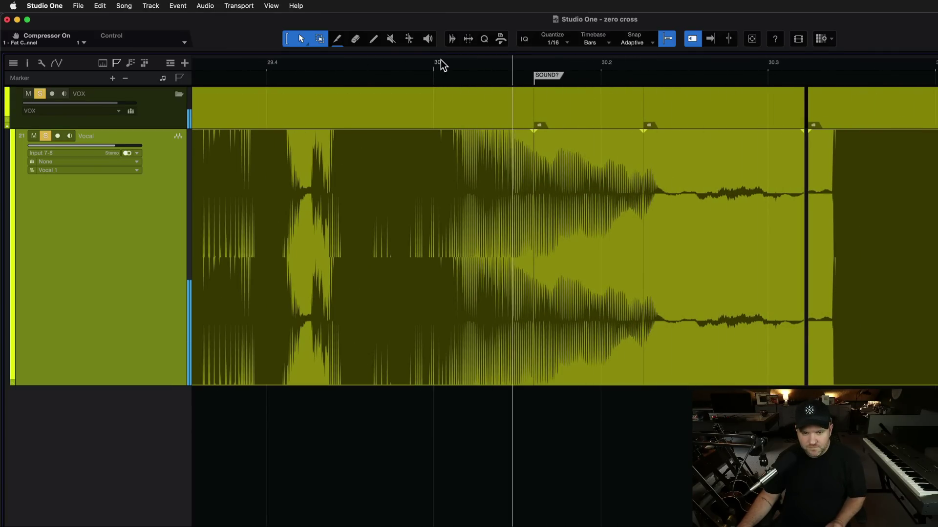
{"action": "left_click", "coordinate": [441, 60]}
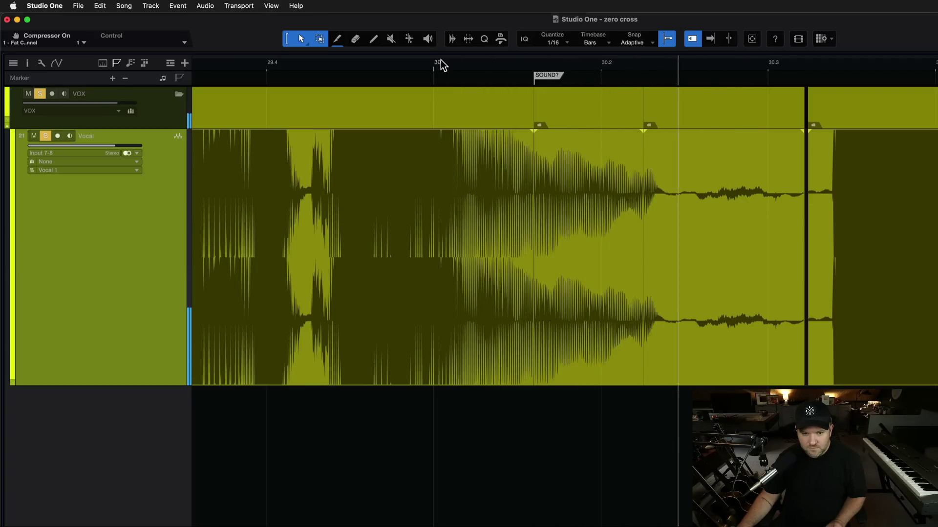
{"action": "key", "text": "space"}
- Cut the rough, spiky wave cycles shortly after 30.2 out of the Vocal tail with Delete Time, starting at a zero crossing
{"action": "scroll", "coordinate": [624, 195], "scroll_direction": "up", "scroll_amount": 10}
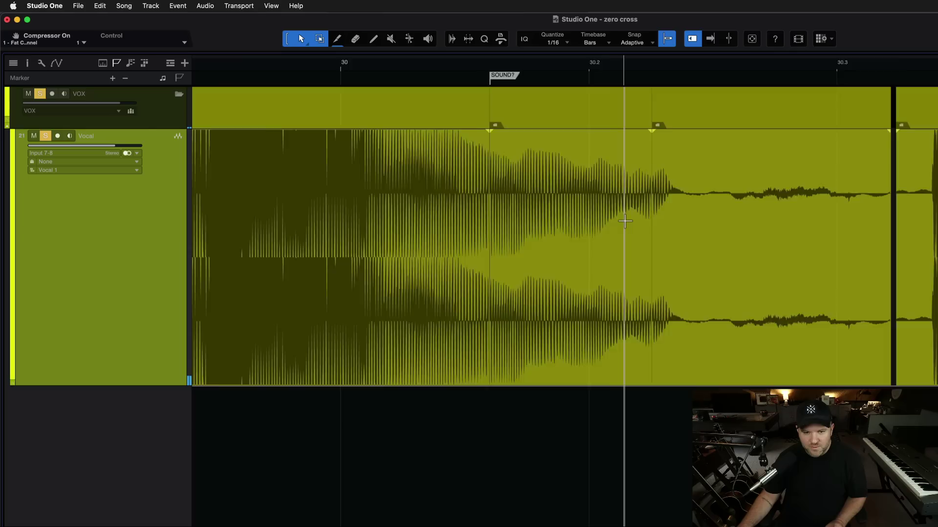
{"action": "scroll", "coordinate": [624, 222], "scroll_direction": "up", "scroll_amount": 6}
{"action": "scroll", "coordinate": [624, 221], "scroll_direction": "down", "scroll_amount": 4}
{"action": "scroll", "coordinate": [601, 215], "scroll_direction": "down", "scroll_amount": 2}
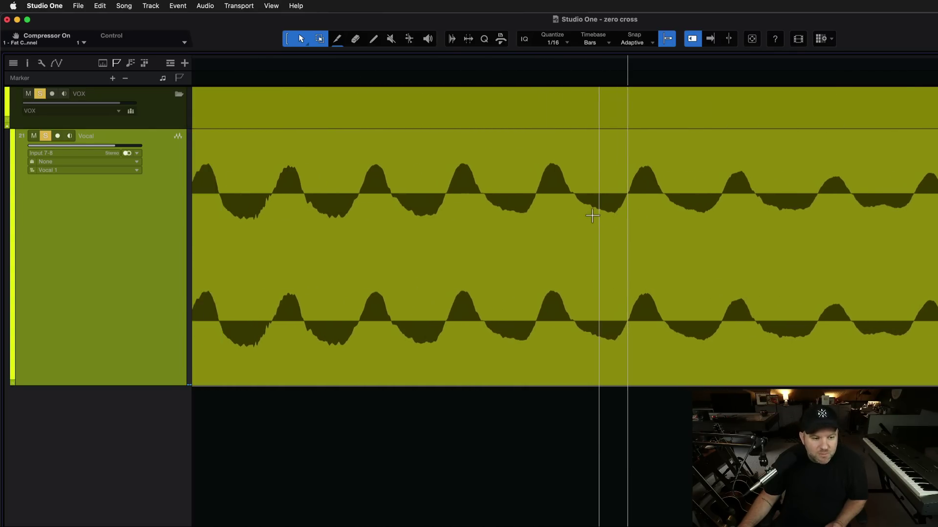
{"action": "scroll", "coordinate": [617, 216], "scroll_direction": "up", "scroll_amount": 4}
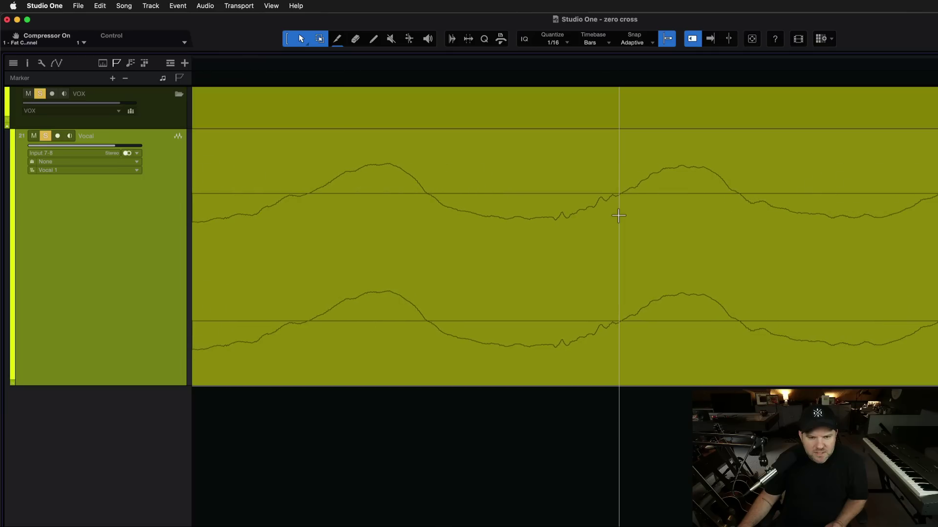
{"action": "scroll", "coordinate": [618, 215], "scroll_direction": "down", "scroll_amount": 3}
{"action": "scroll", "coordinate": [618, 215], "scroll_direction": "down", "scroll_amount": 3}
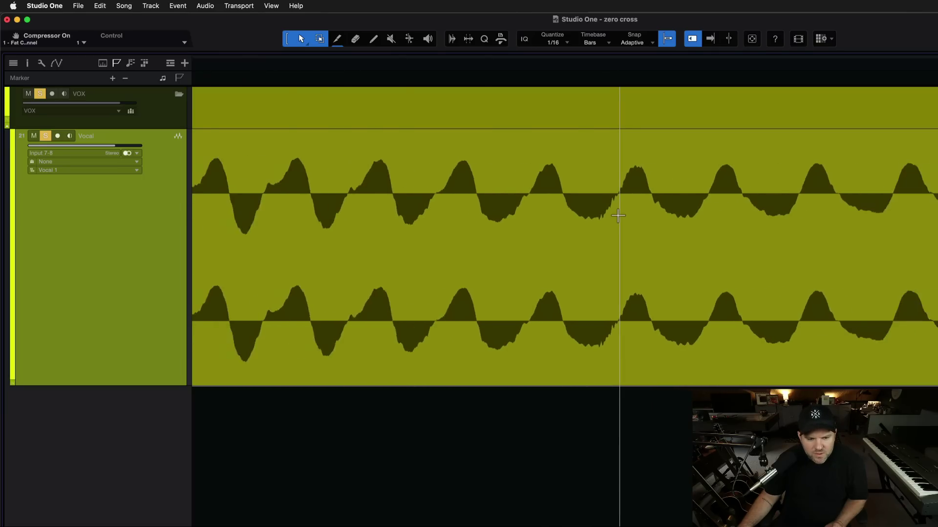
{"action": "scroll", "coordinate": [618, 216], "scroll_direction": "up", "scroll_amount": 5}
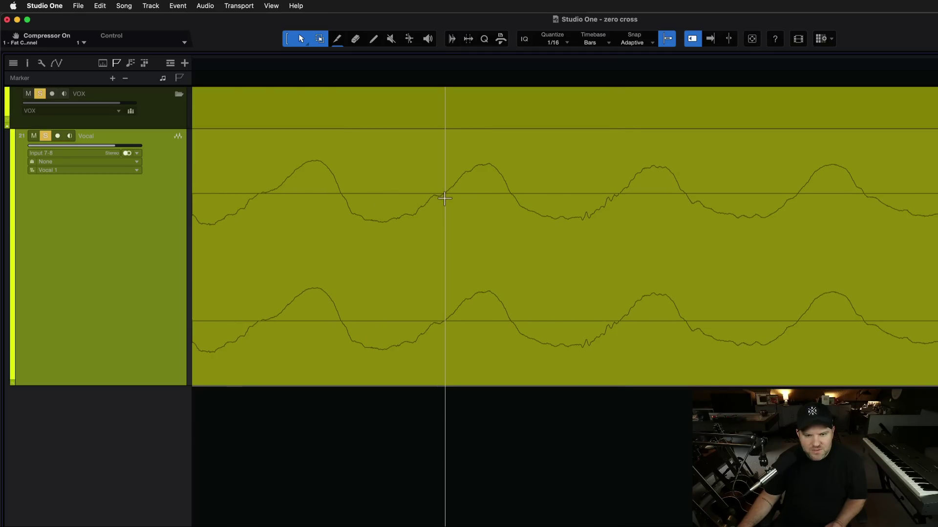
{"action": "left_click_drag", "start_coordinate": [451, 189], "coordinate": [743, 235]}
{"action": "key", "text": "super+alt+d"}
- Play the Vocal from just before bar 30 to listen across all the joins in the decaying tail
{"action": "scroll", "coordinate": [683, 286], "scroll_direction": "down", "scroll_amount": 6}
{"action": "left_click", "coordinate": [326, 70]}
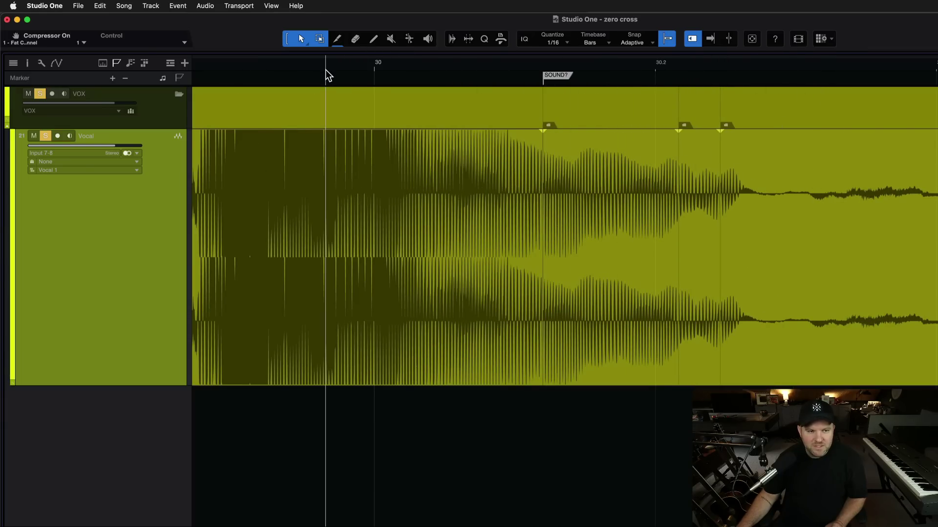
{"action": "key", "text": "space"}
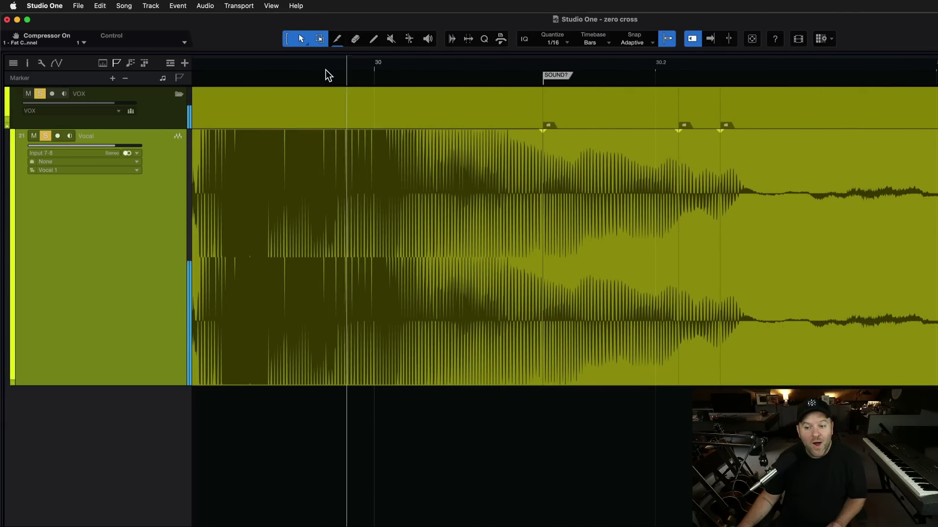
- Play the Vocal from just after 30.2 to listen to the last two joins in the decaying tail
{"action": "key", "text": "space"}
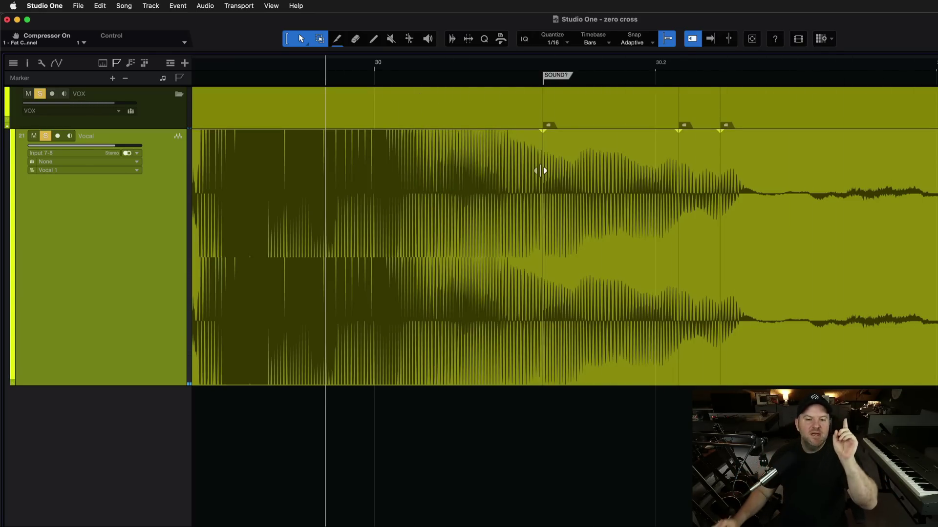
{"action": "scroll", "coordinate": [881, 171], "scroll_direction": "up", "scroll_amount": 2}
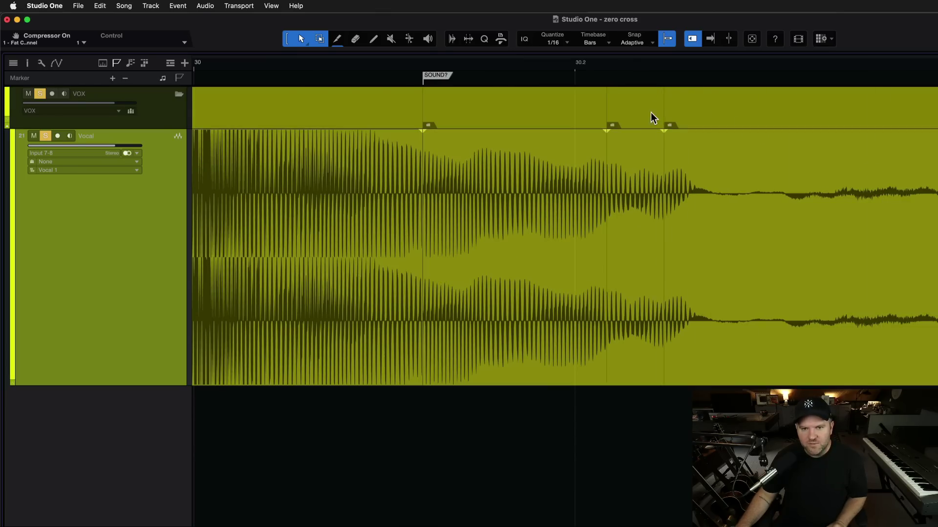
{"action": "left_click", "coordinate": [581, 171]}
{"action": "key", "text": "space"}
{"action": "key", "text": "space"}
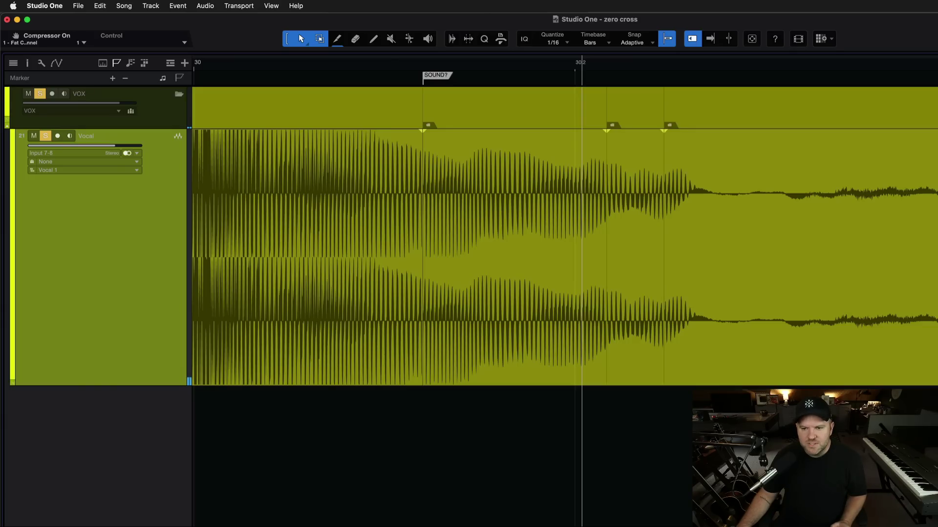
{"action": "left_click", "coordinate": [801, 293]}
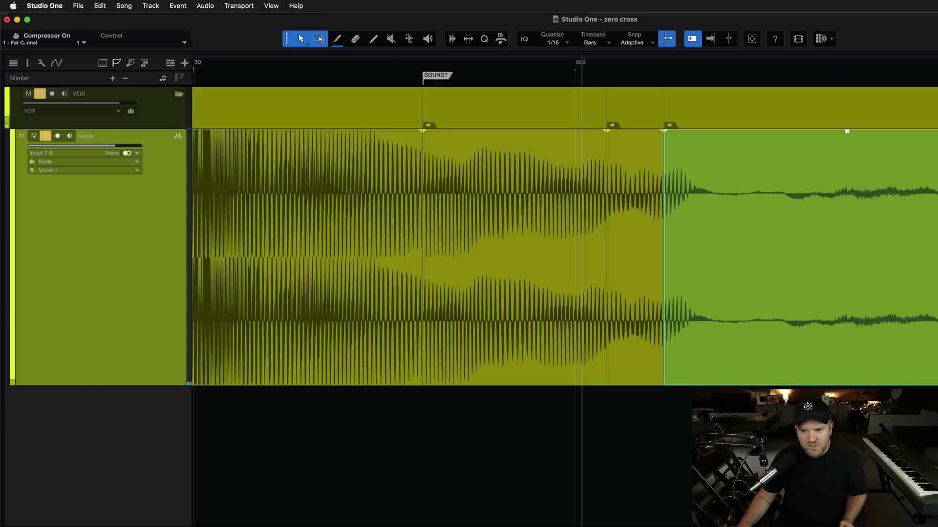
{"action": "left_click_drag", "start_coordinate": [937, 211], "coordinate": [801, 212]}
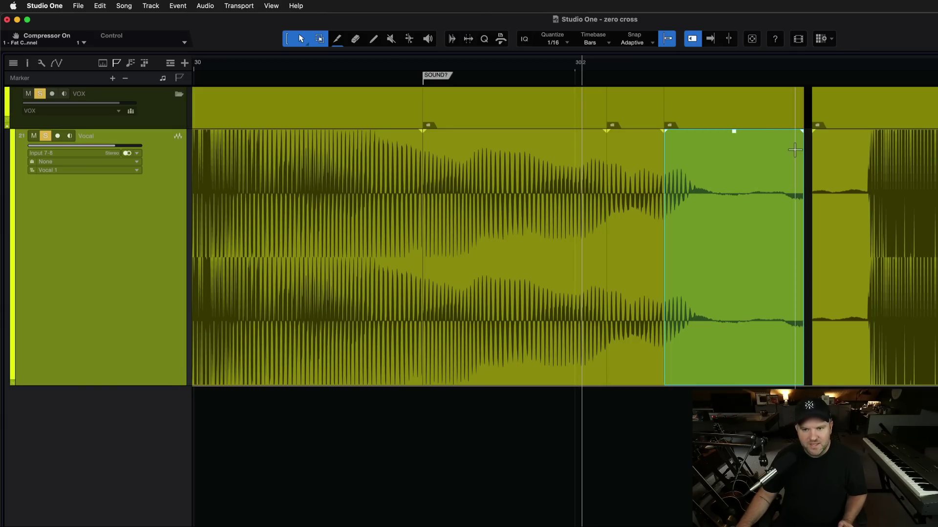
{"action": "key", "text": "super+z"}
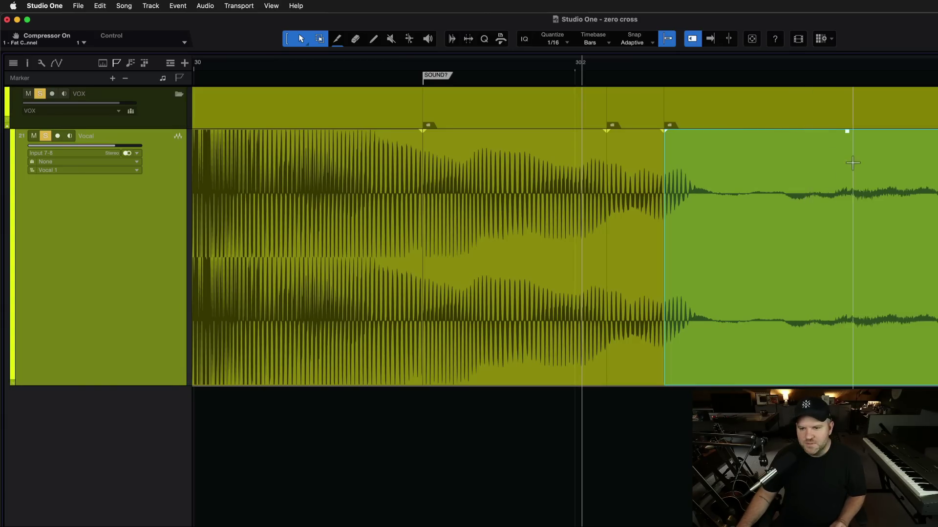
- With ripple editing off, trim the last tail event to end shortly after the Vocal's decay, and play from 28.4 to listen
{"action": "left_click", "coordinate": [691, 38]}
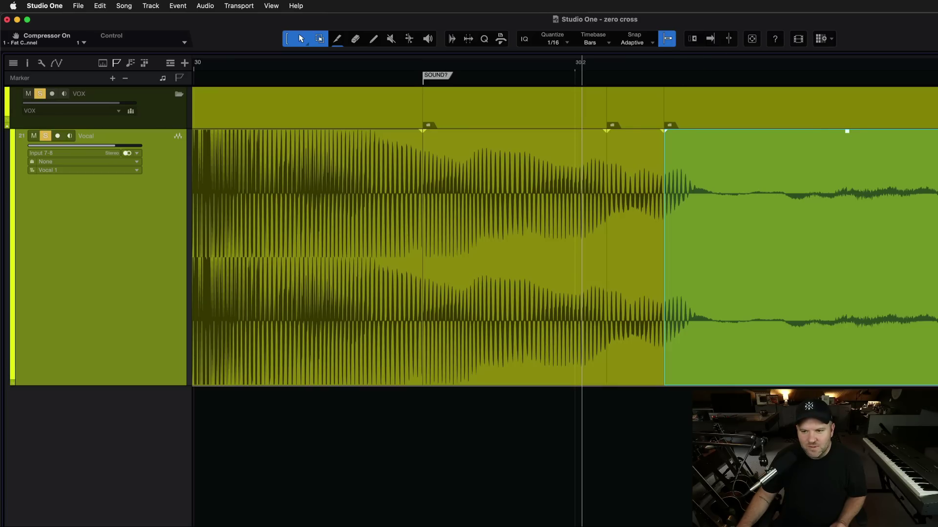
{"action": "left_click_drag", "start_coordinate": [934, 215], "coordinate": [746, 155]}
{"action": "key", "text": "w"}
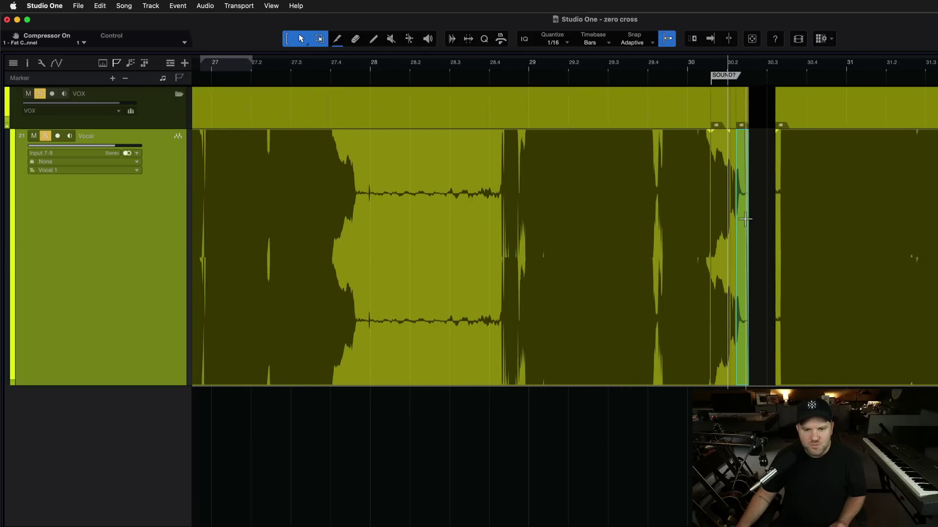
{"action": "left_click", "coordinate": [496, 66]}
{"action": "key", "text": "space"}
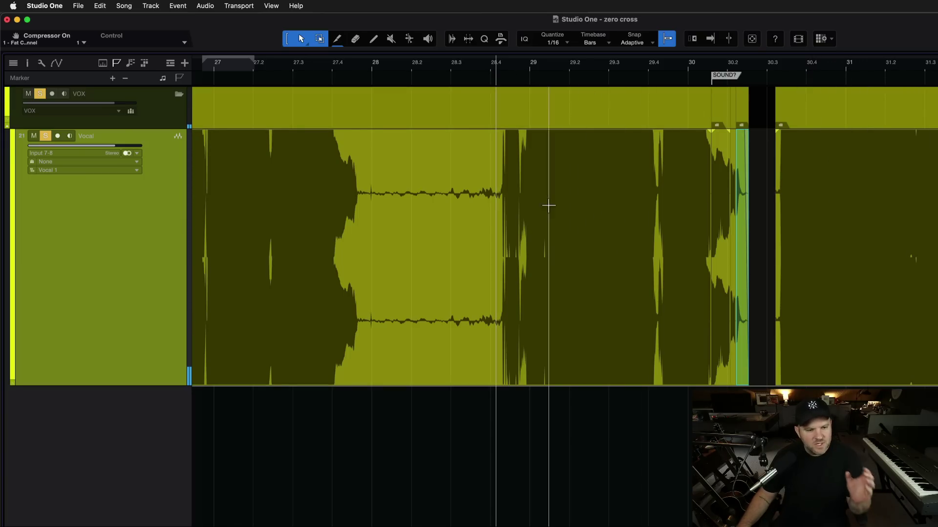
- Delete the stretch of Vocal around bar 28 that contains the small click, leaving a gap in the silent passage
{"action": "scroll", "coordinate": [363, 189], "scroll_direction": "up", "scroll_amount": 3}
{"action": "scroll", "coordinate": [363, 189], "scroll_direction": "up", "scroll_amount": 2}
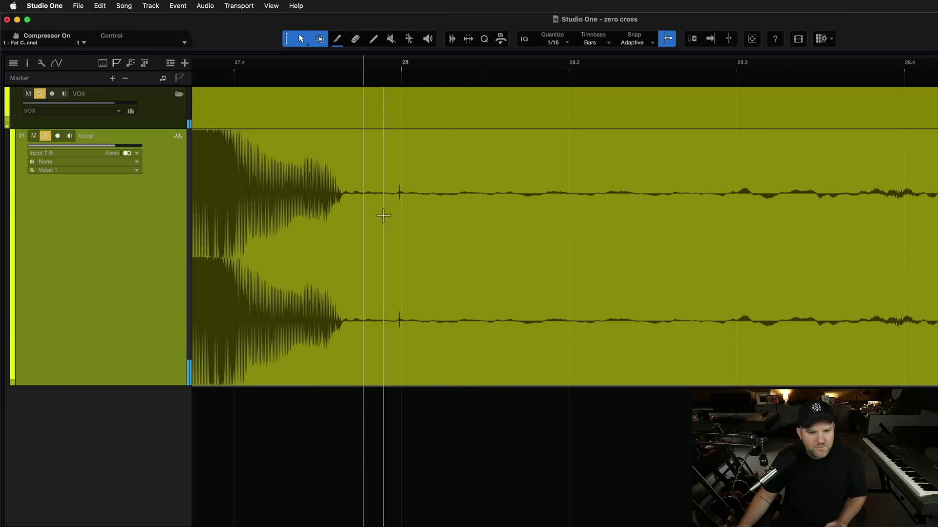
{"action": "left_click_drag", "start_coordinate": [367, 209], "coordinate": [440, 215]}
{"action": "key", "text": "Delete"}
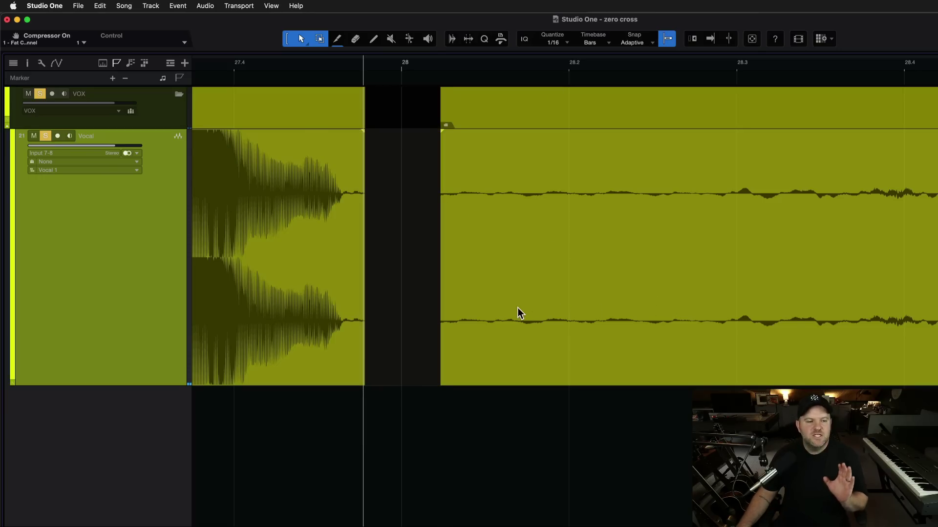
- Examine the Vocal decay before bar 28 up close, and compare it with the phrases and silences back to bar 23
{"action": "scroll", "coordinate": [227, 196], "scroll_direction": "up", "scroll_amount": 6}
{"action": "scroll", "coordinate": [227, 196], "scroll_direction": "down", "scroll_amount": 3}
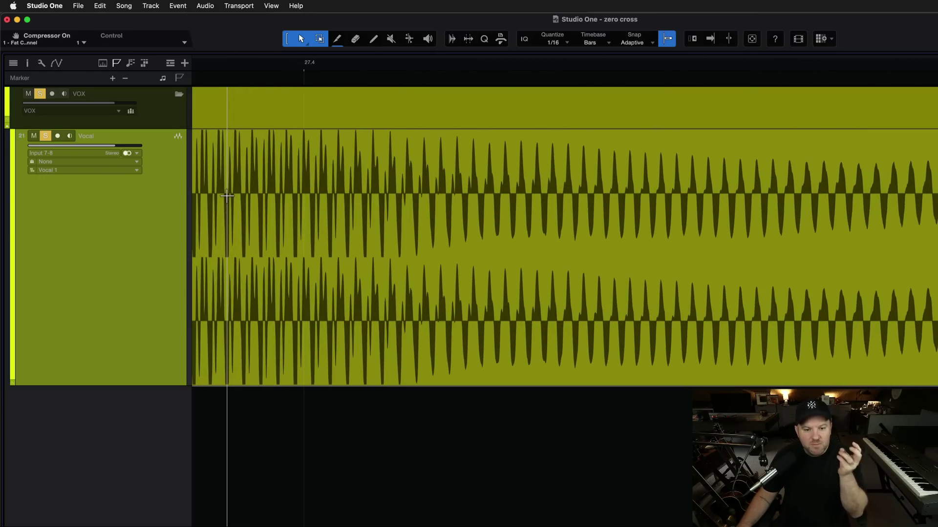
{"action": "scroll", "coordinate": [337, 202], "scroll_direction": "down", "scroll_amount": 3}
{"action": "scroll", "coordinate": [340, 203], "scroll_direction": "down", "scroll_amount": 2}
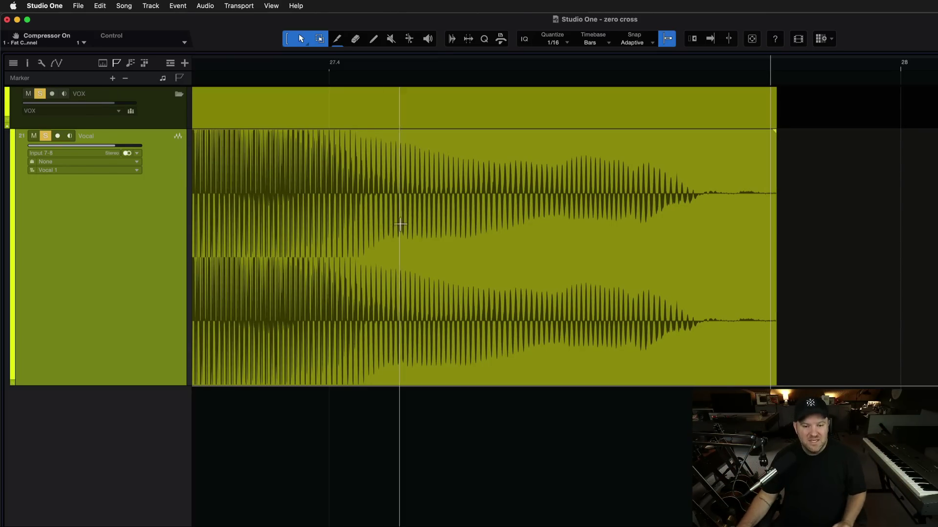
{"action": "scroll", "coordinate": [385, 215], "scroll_direction": "down", "scroll_amount": 5}
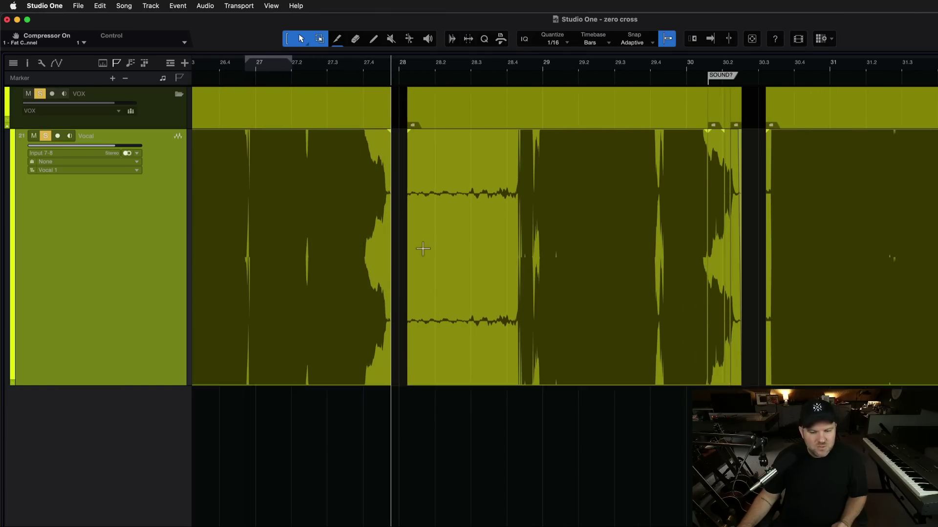
{"action": "scroll", "coordinate": [546, 251], "scroll_direction": "down", "scroll_amount": 5}
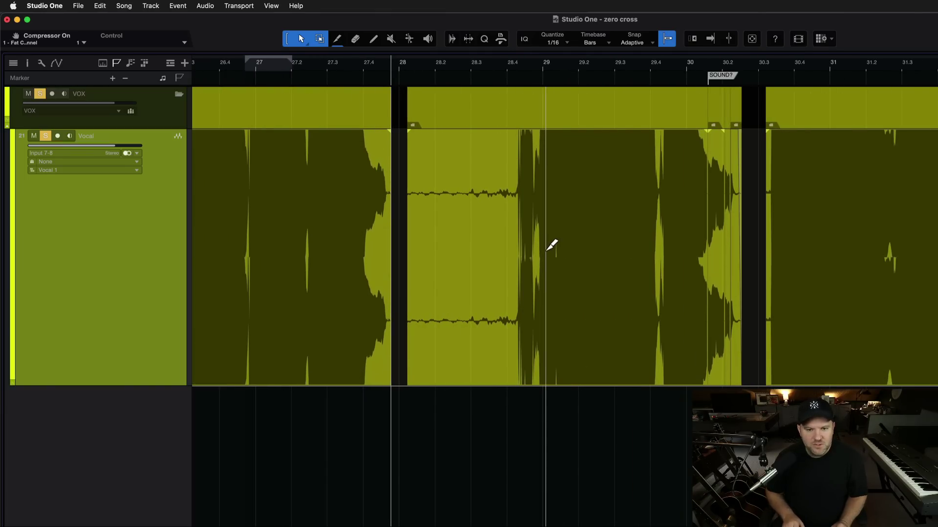
{"action": "scroll", "coordinate": [546, 251], "scroll_direction": "down", "scroll_amount": 8}
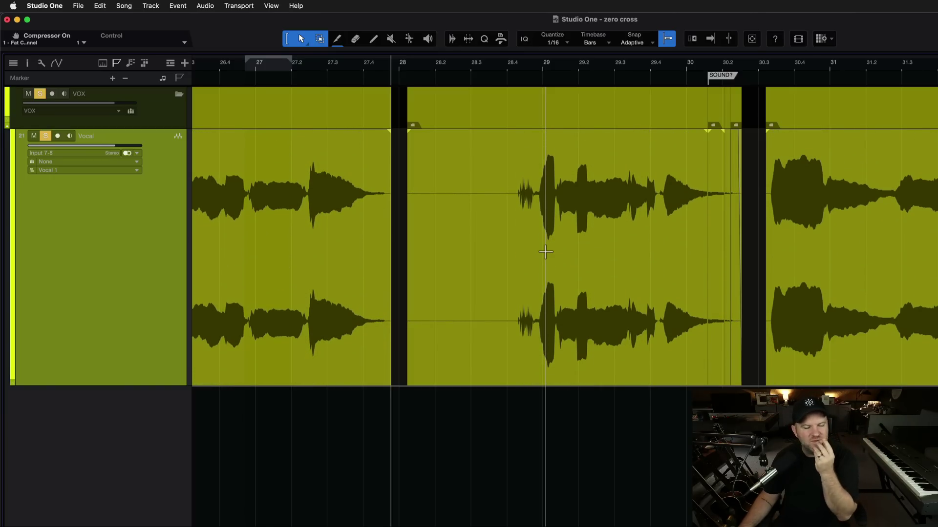
{"action": "scroll", "coordinate": [592, 256], "scroll_direction": "left", "scroll_amount": 8}
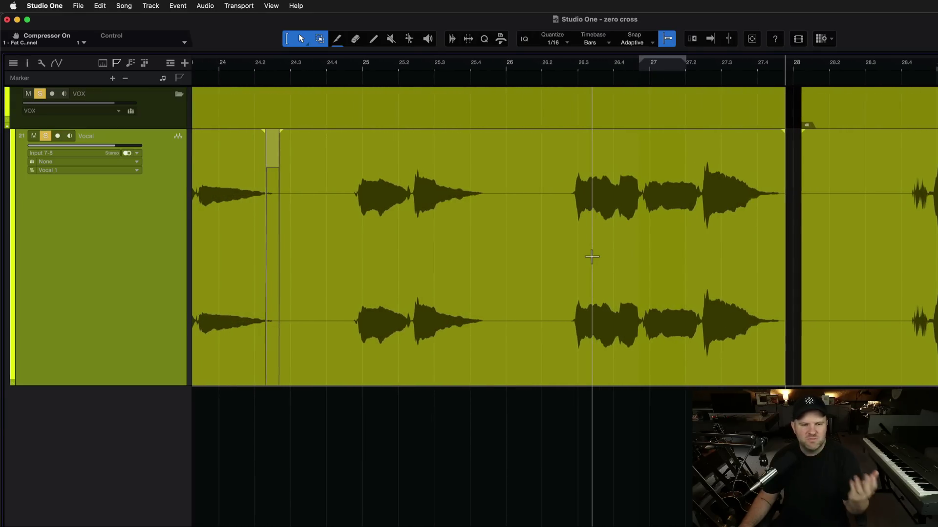
{"action": "scroll", "coordinate": [443, 246], "scroll_direction": "up", "scroll_amount": 3}
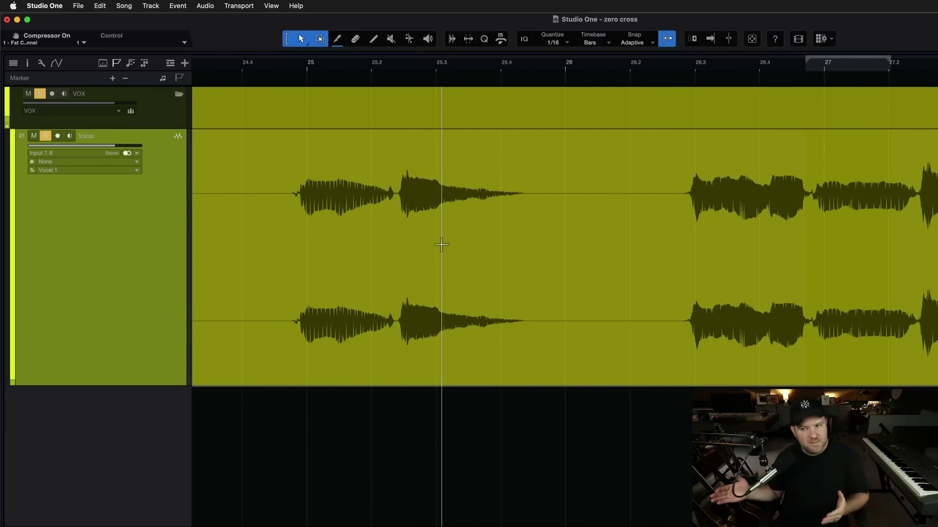
{"action": "left_click", "coordinate": [441, 245]}
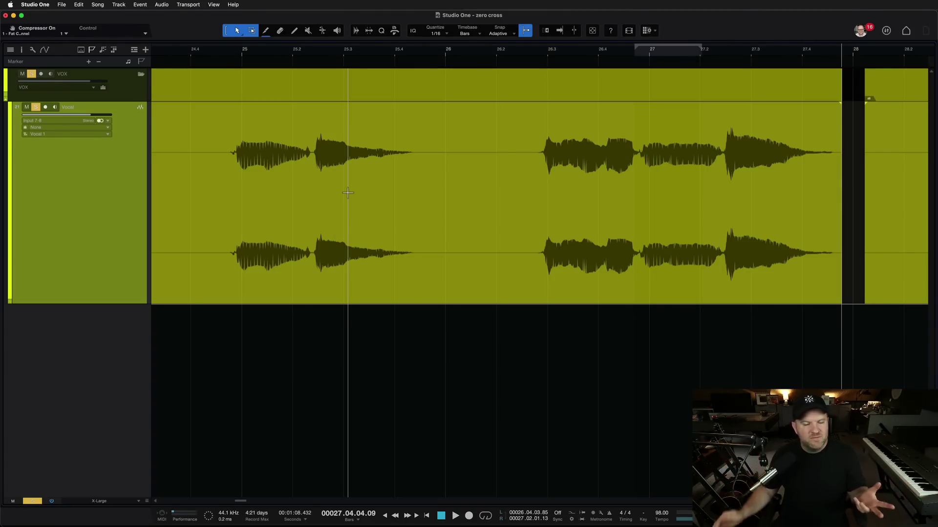
{"action": "left_click", "coordinate": [437, 118]}
{"action": "scroll", "coordinate": [436, 118], "scroll_direction": "left", "scroll_amount": 5}
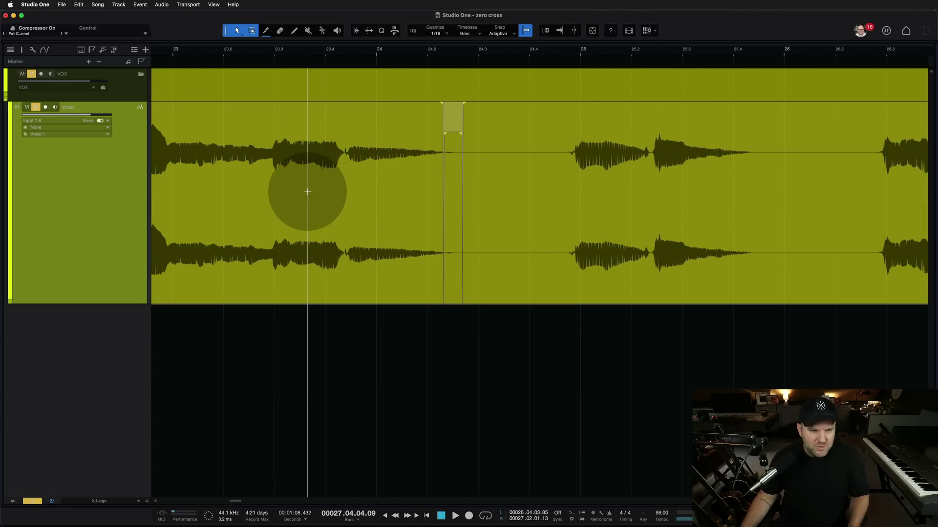
- Enable Snap To Grid and turn off Snap To Zero Crossings in the snap options
{"action": "left_click", "coordinate": [498, 33]}
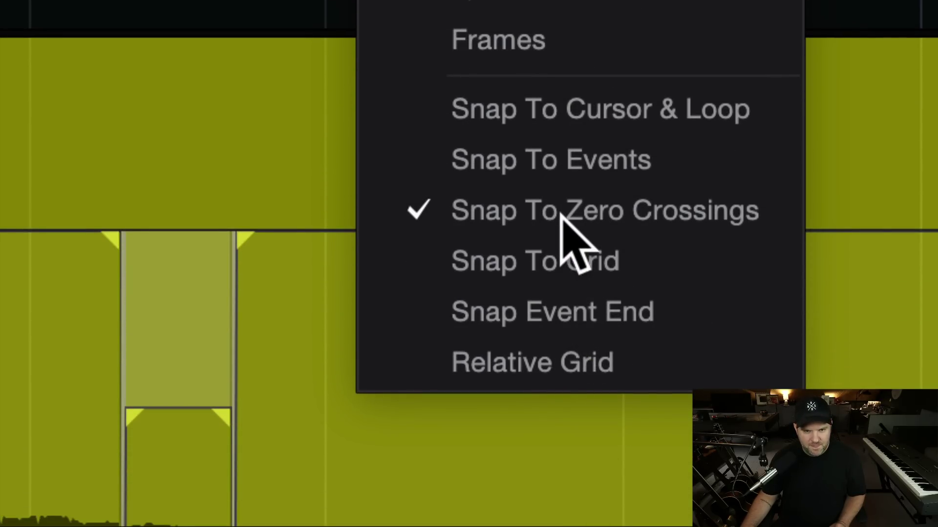
{"action": "left_click", "coordinate": [509, 258]}
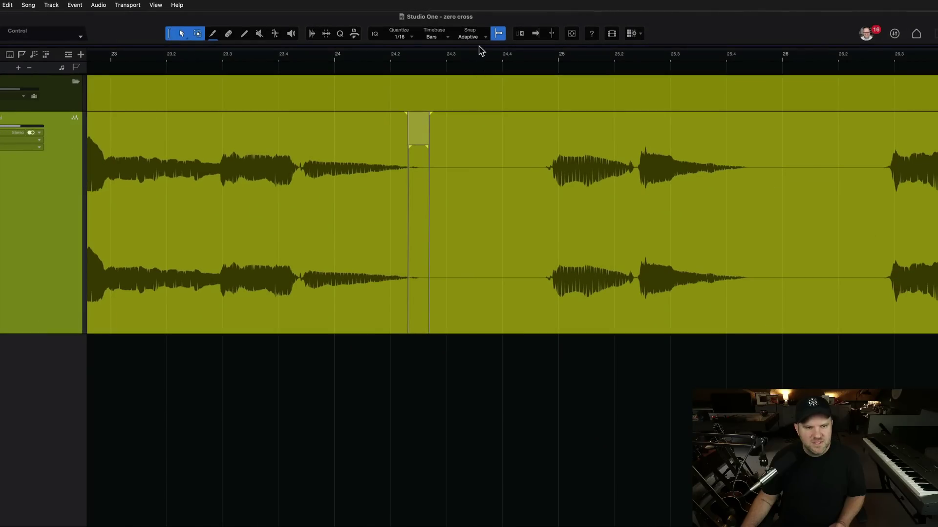
{"action": "left_click", "coordinate": [479, 40]}
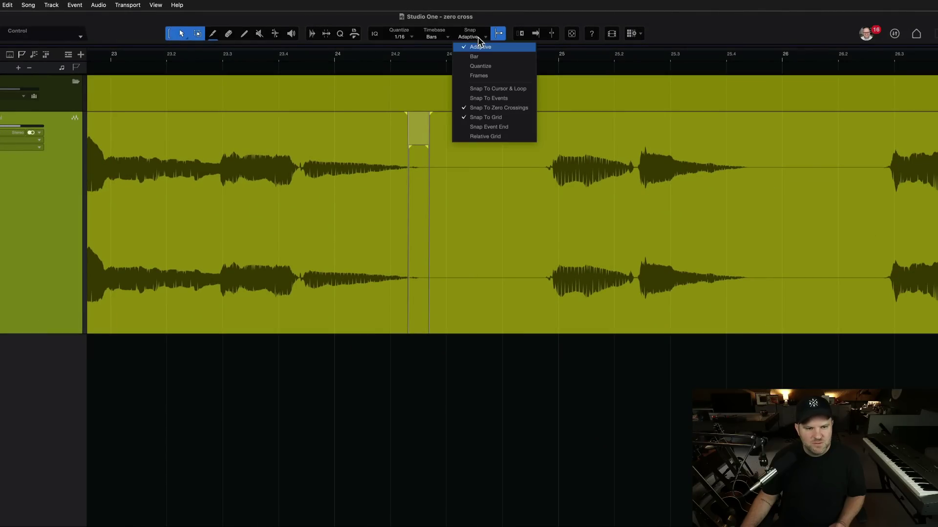
{"action": "left_click", "coordinate": [496, 109]}
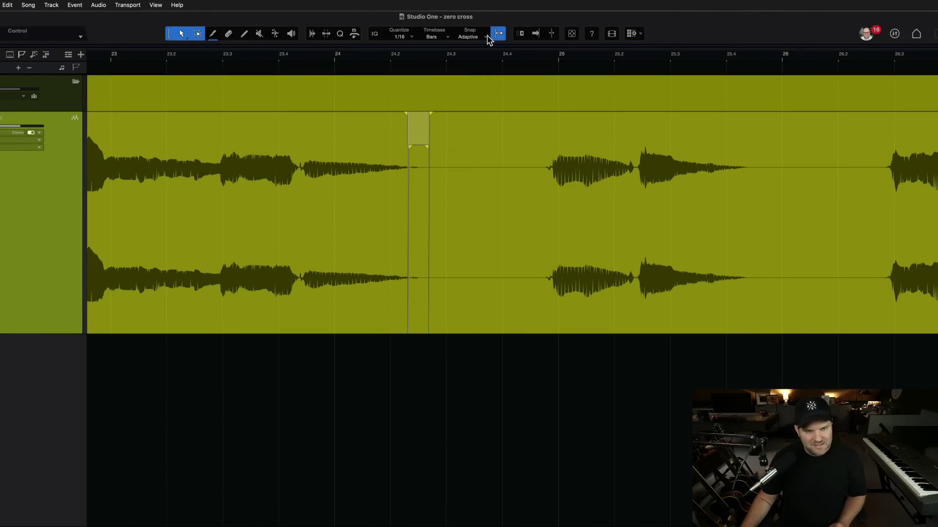
- Select the long Vocal event that ends shortly after bar 24
{"action": "left_click", "coordinate": [542, 265]}
{"action": "scroll", "coordinate": [543, 265], "scroll_direction": "down", "scroll_amount": 5}
{"action": "scroll", "coordinate": [542, 265], "scroll_direction": "down", "scroll_amount": 6}
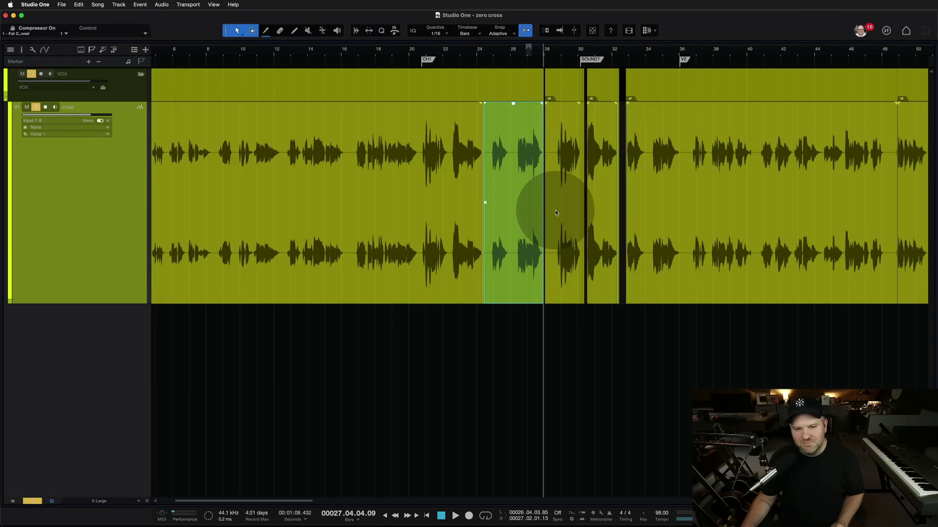
{"action": "left_click", "coordinate": [472, 230]}
{"action": "left_click", "coordinate": [464, 237]}
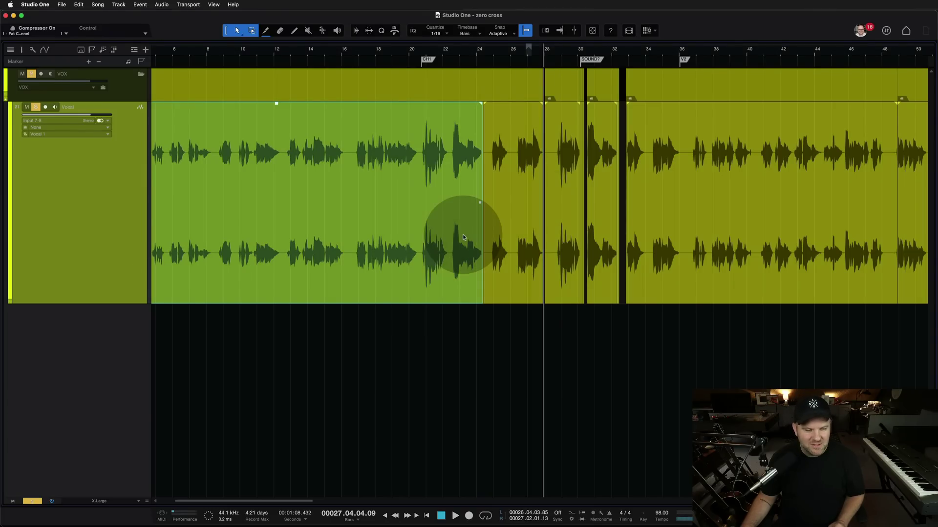